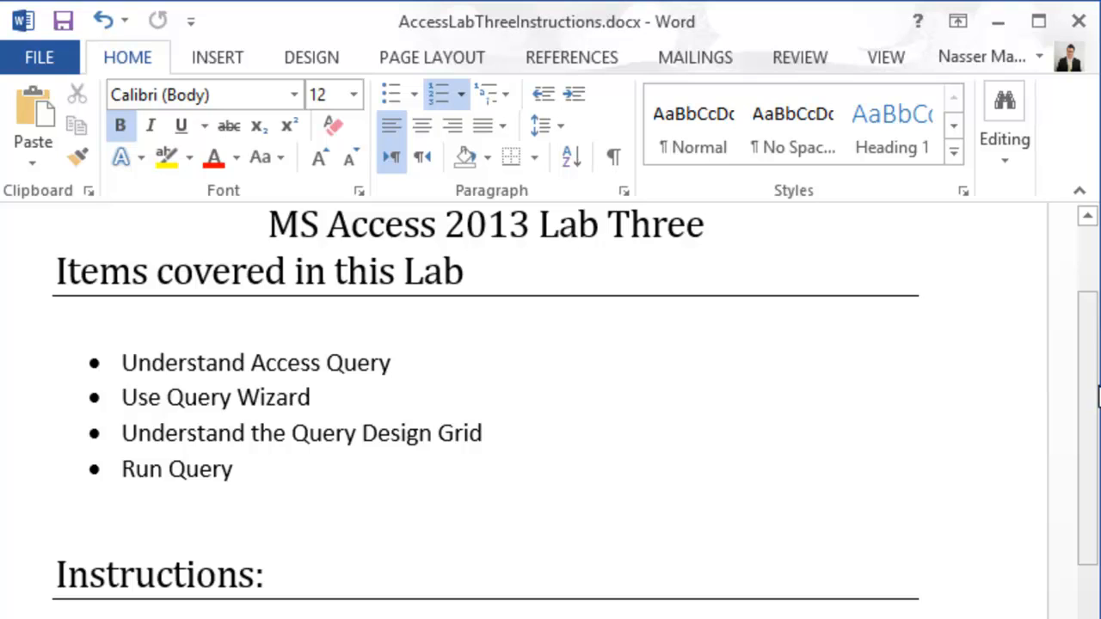
# - Scroll through the Access Lab Three instructions document in Word
pyautogui.moveTo(1098, 395); pyautogui.dragTo(1091, 439)
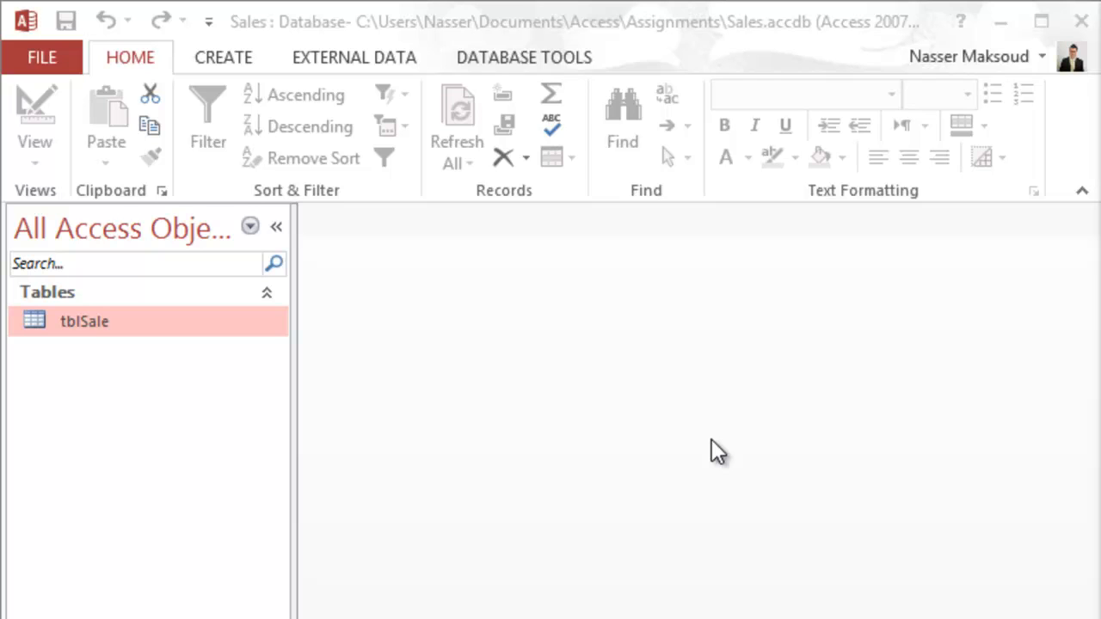
# - Save the Sales database as AccessLabThree in the MSAccessLabs folder and enable its content
pyautogui.click(45, 62)
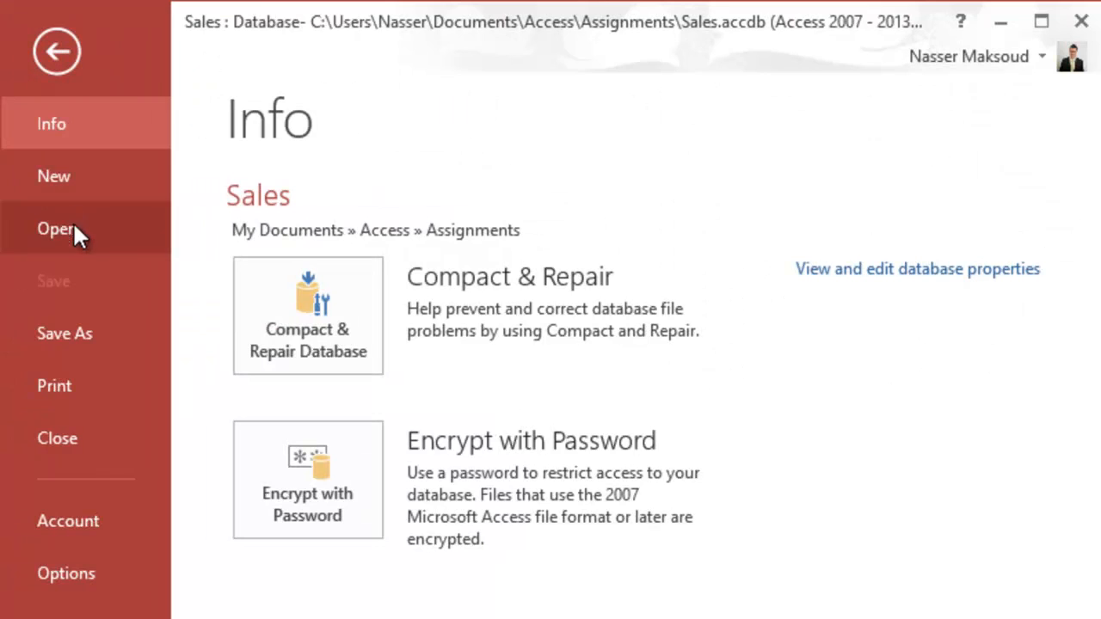
pyautogui.click(76, 336)
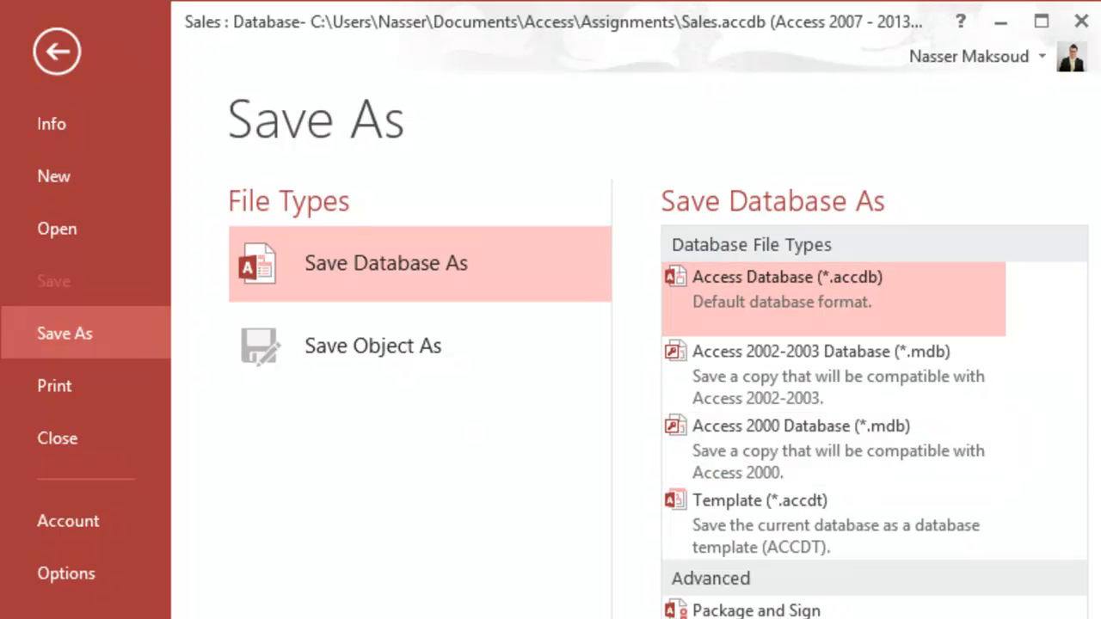
pyautogui.press('Return')
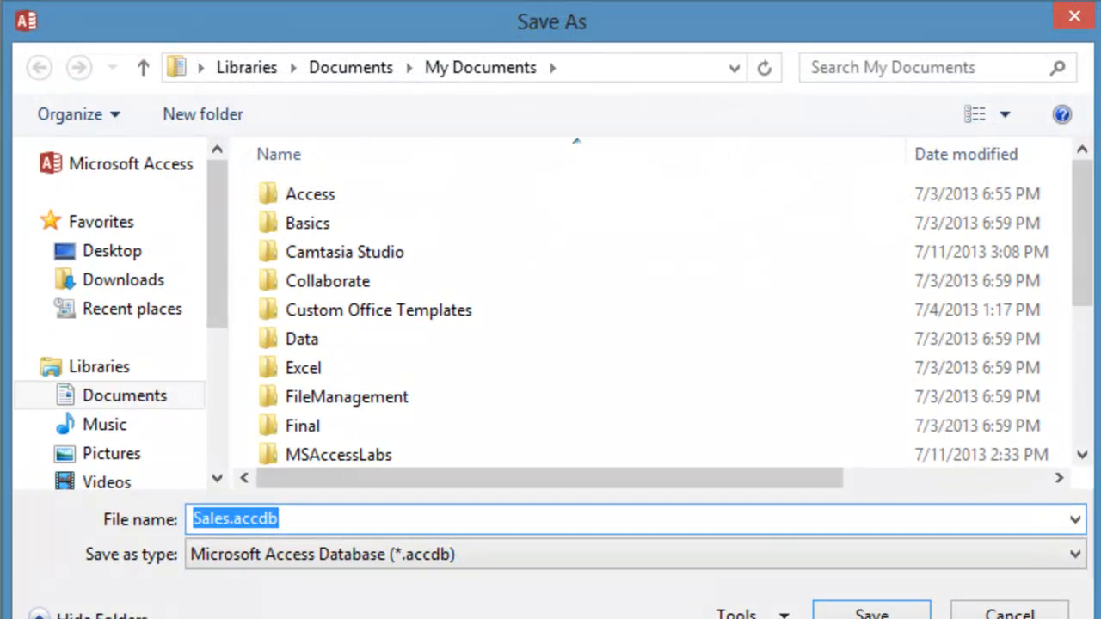
pyautogui.click(225, 520)
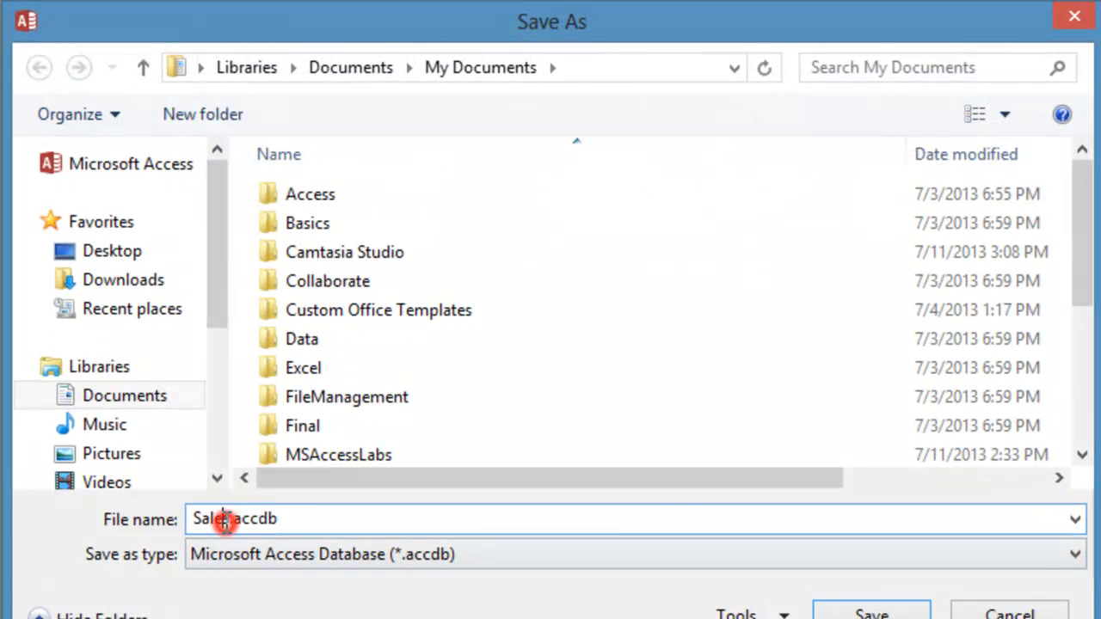
pyautogui.doubleClick(229, 519)
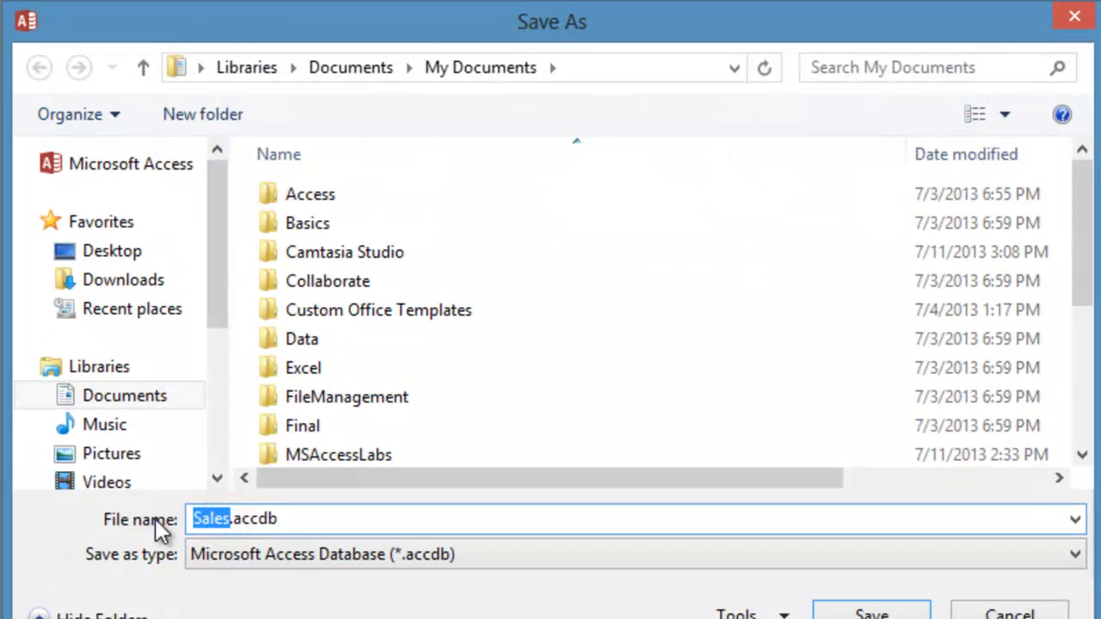
pyautogui.write('AccessLab')
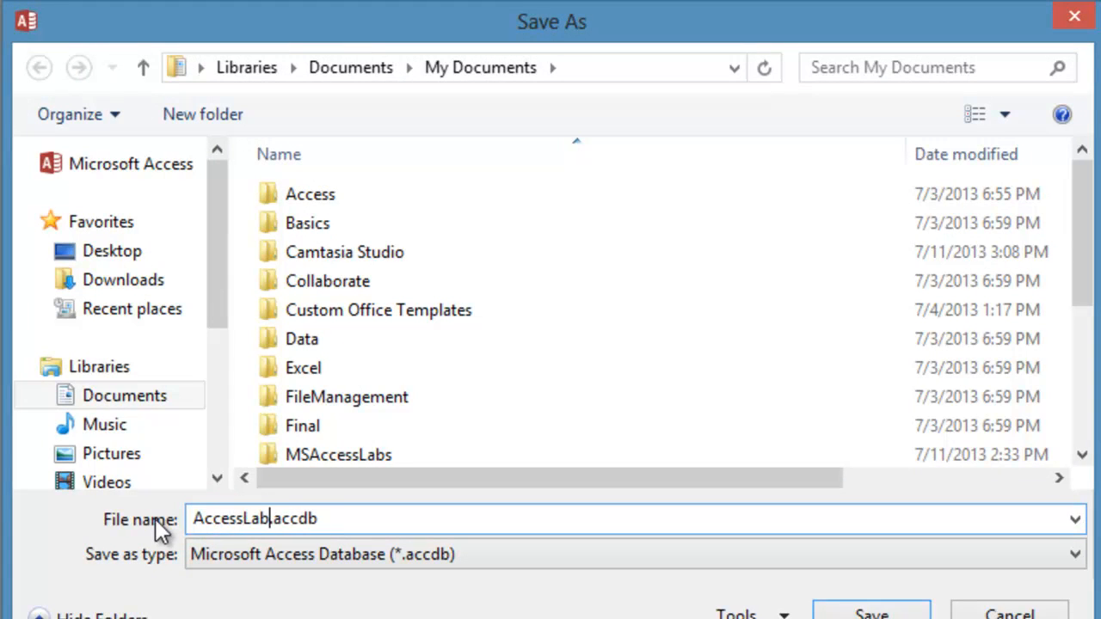
pyautogui.write('Three')
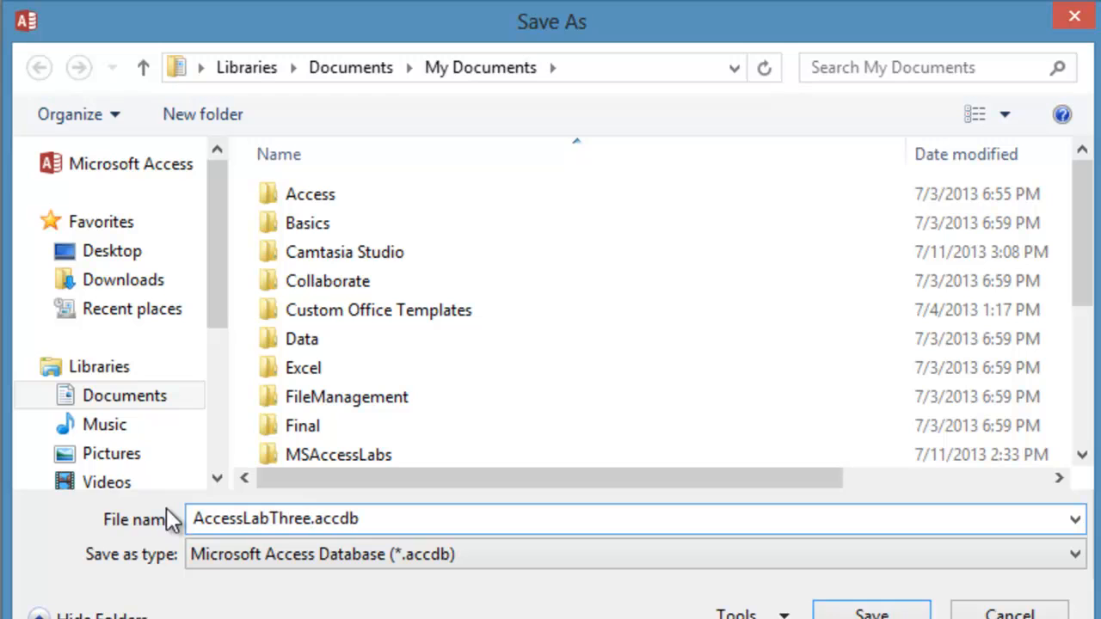
pyautogui.doubleClick(360, 454)
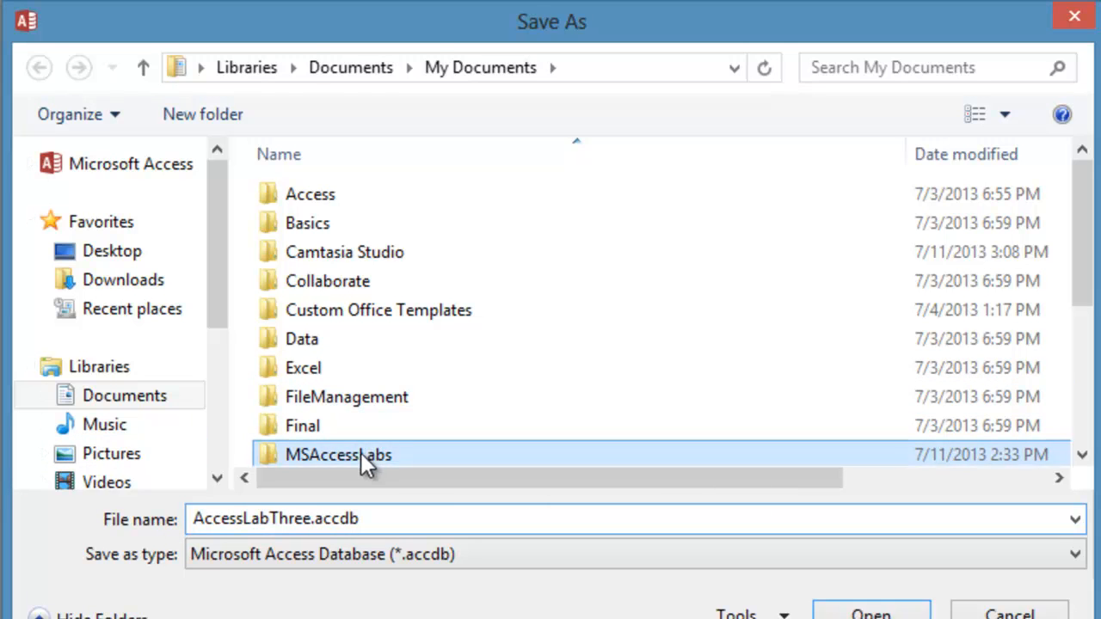
pyautogui.click(865, 613)
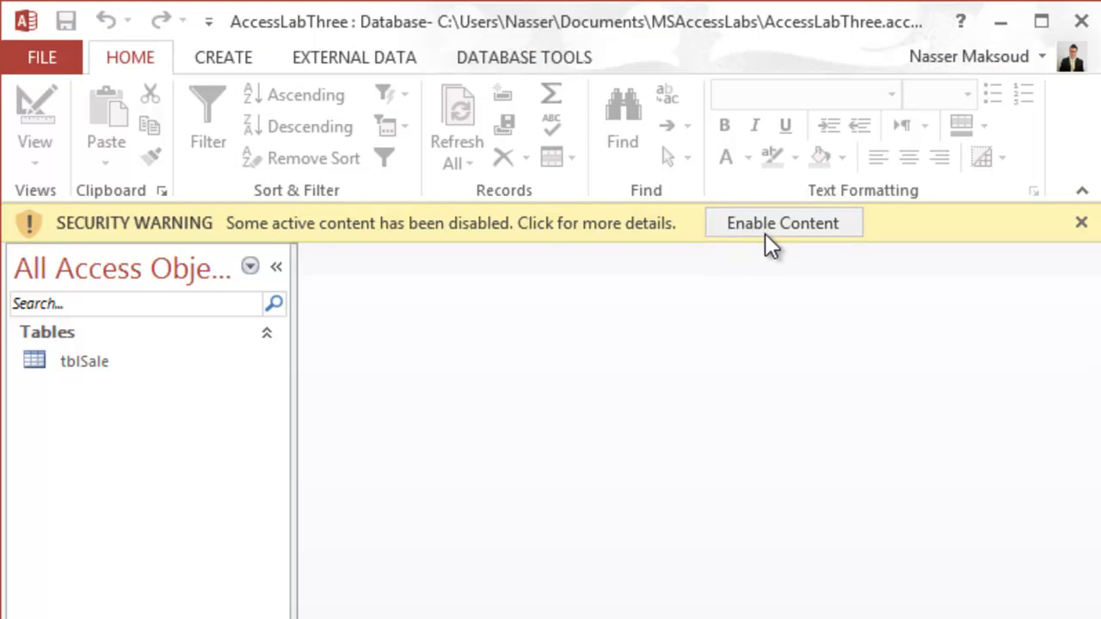
pyautogui.click(768, 227)
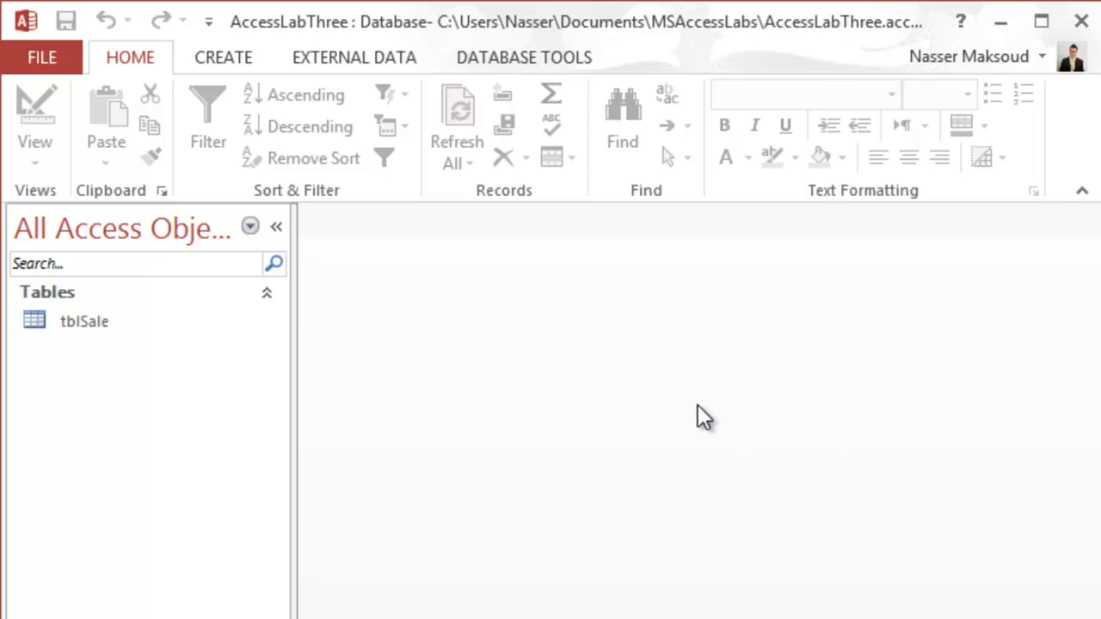
# - Open tblSale and browse its 799 sales records, then return to the first record
pyautogui.doubleClick(83, 321)
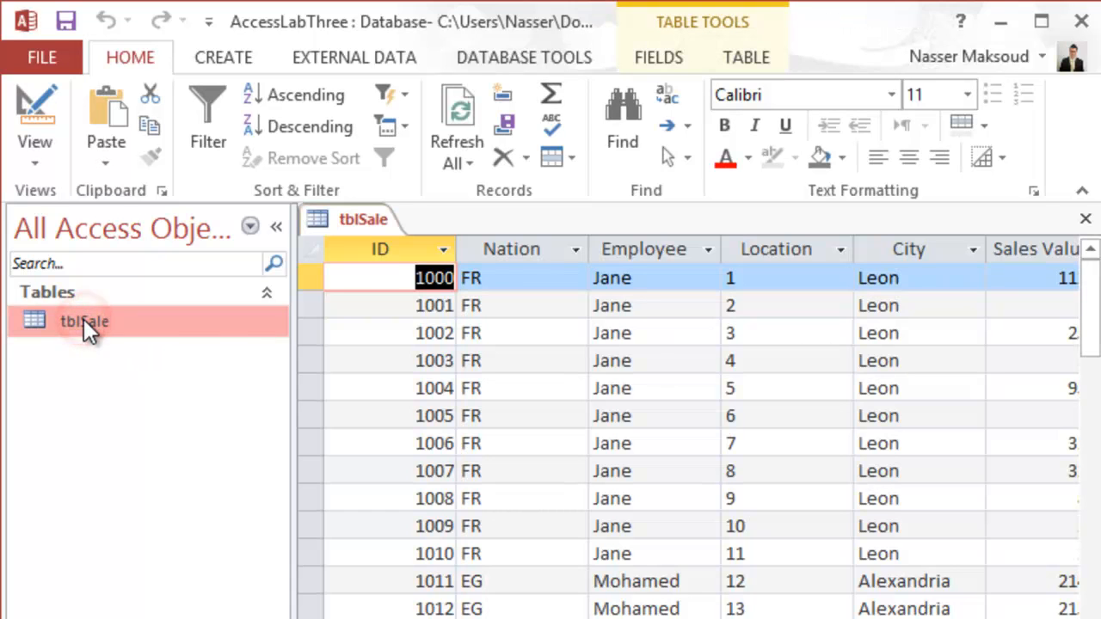
pyautogui.click(1032, 356)
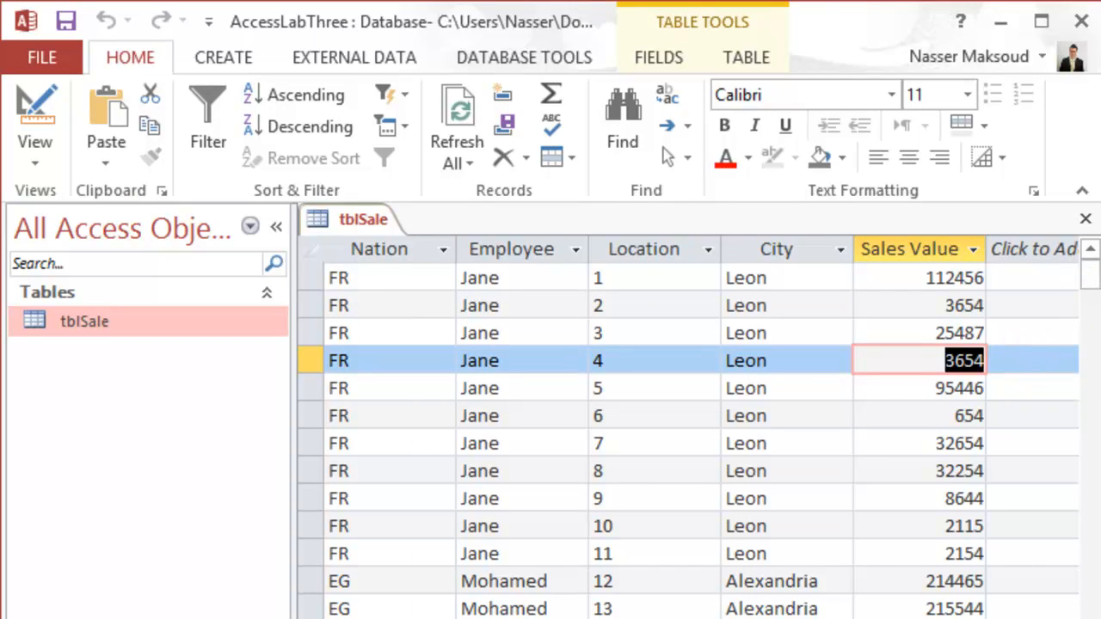
pyautogui.hscroll(-2, 688, 430)
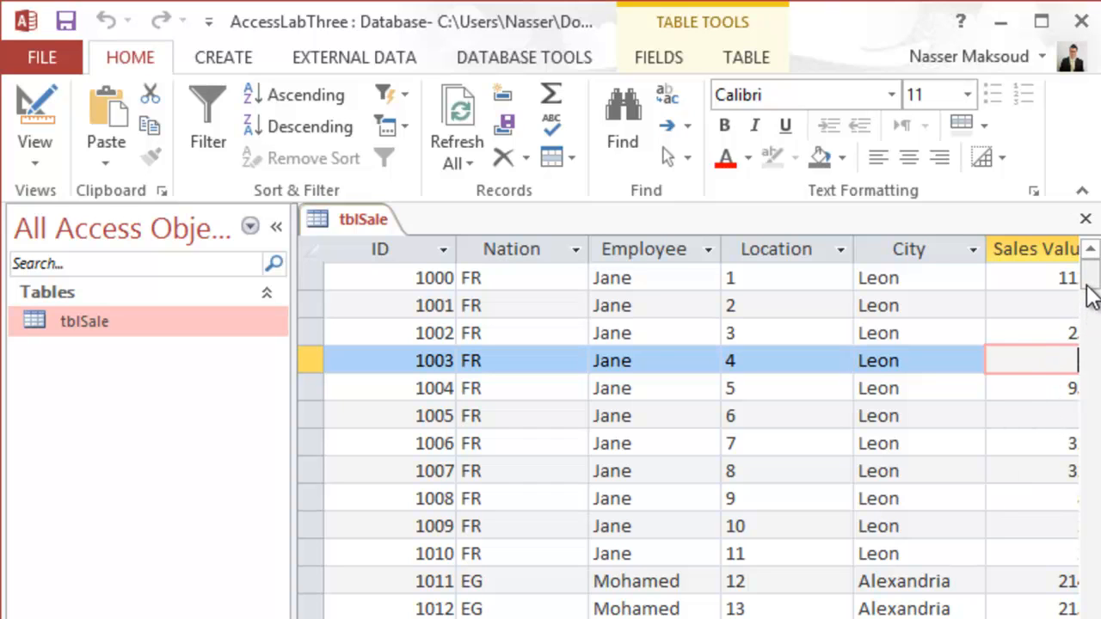
pyautogui.moveTo(1090, 296); pyautogui.dragTo(1091, 618)
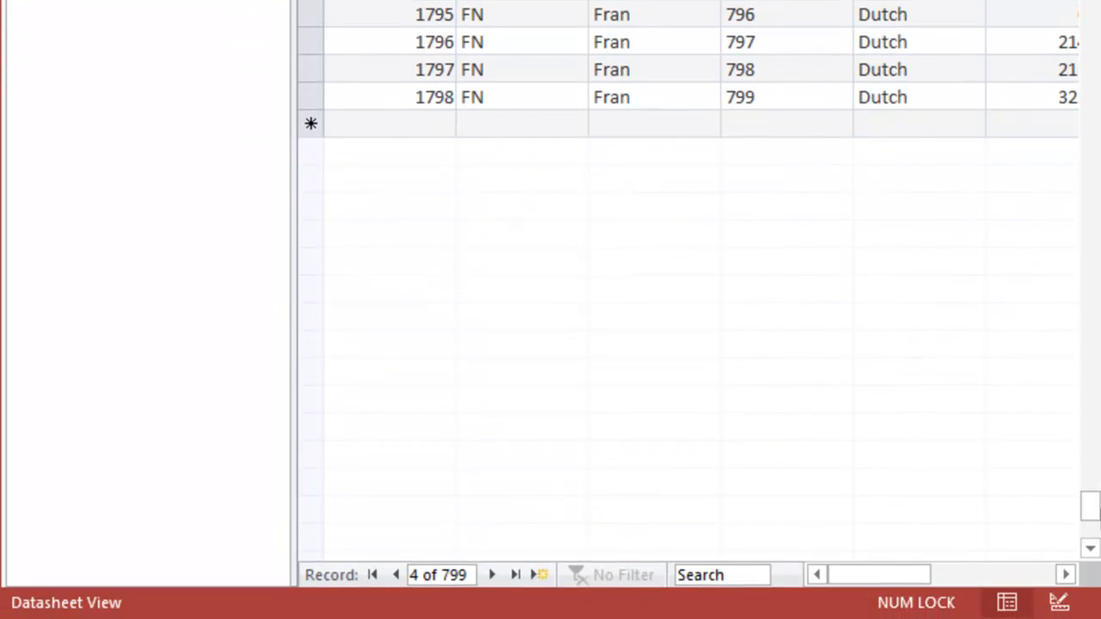
pyautogui.moveTo(1089, 506); pyautogui.dragTo(1086, 0)
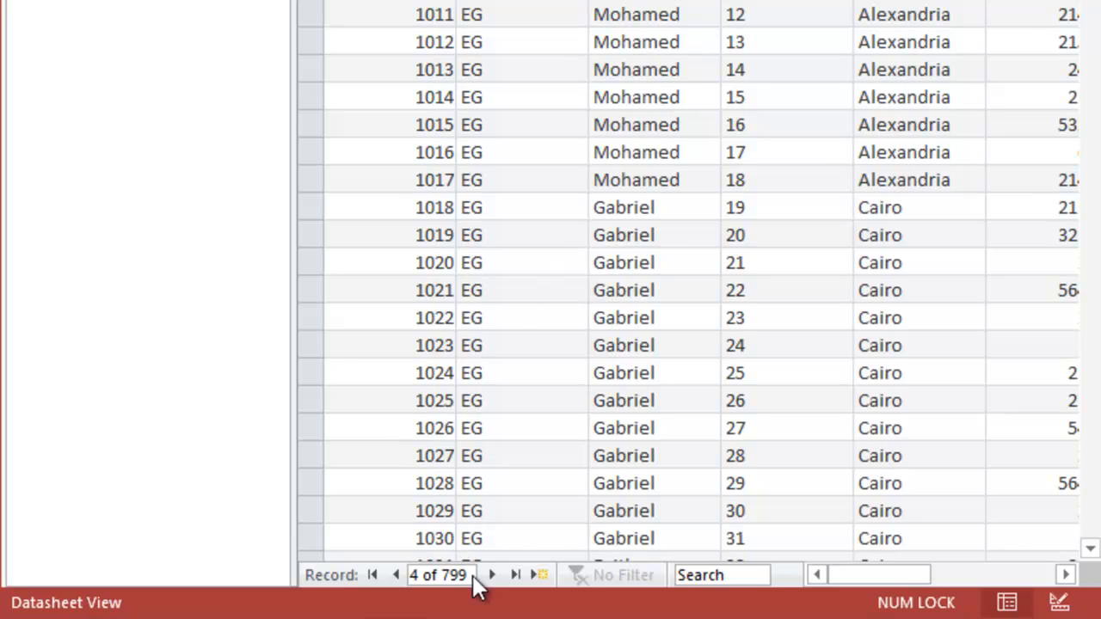
pyautogui.click(318, 588)
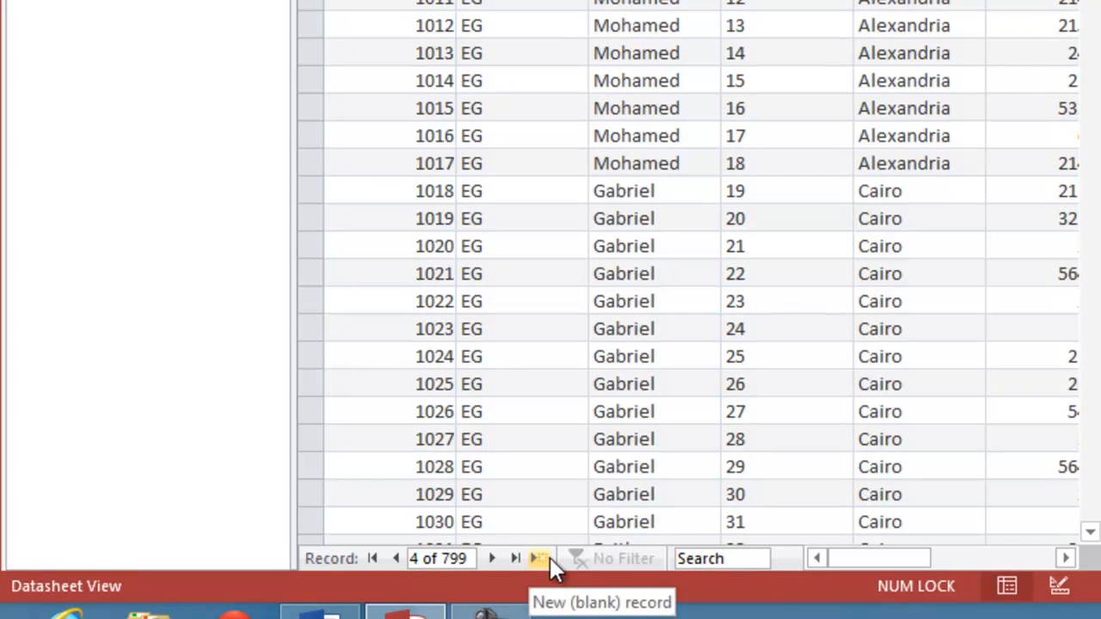
pyautogui.click(373, 559)
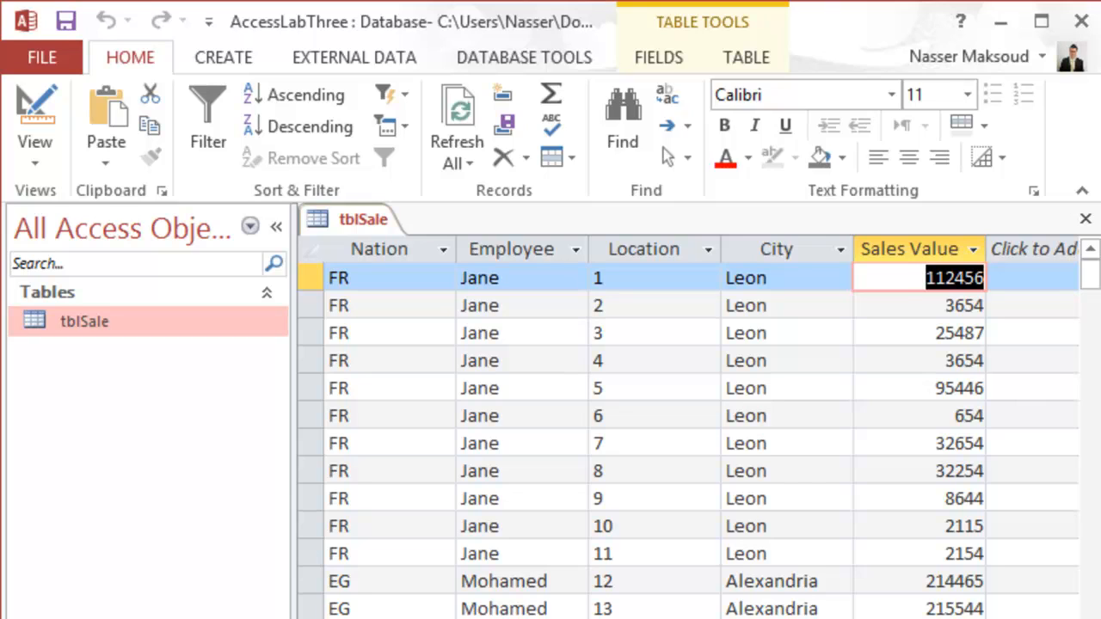
pyautogui.click(228, 55)
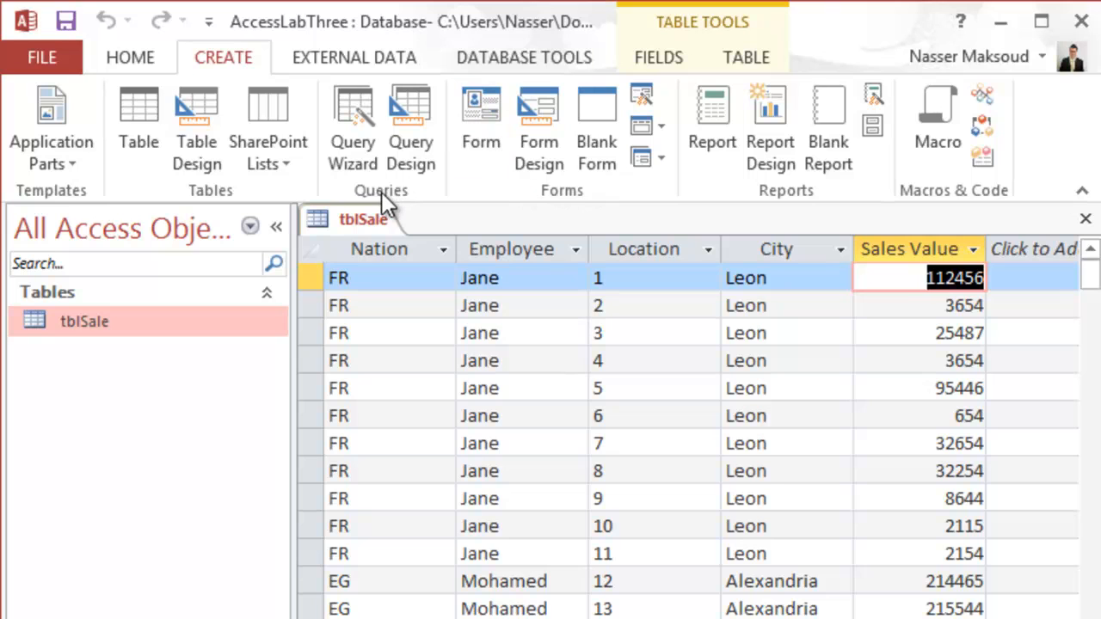
# - Start the Simple Query Wizard and add all tblSale fields except ID
pyautogui.click(360, 114)
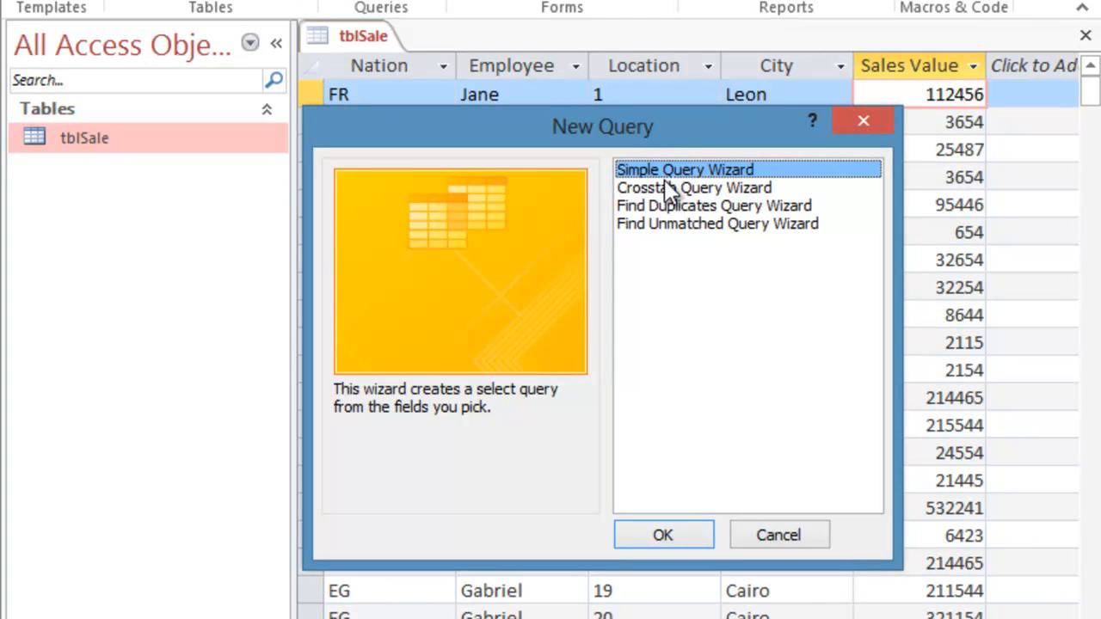
pyautogui.click(672, 534)
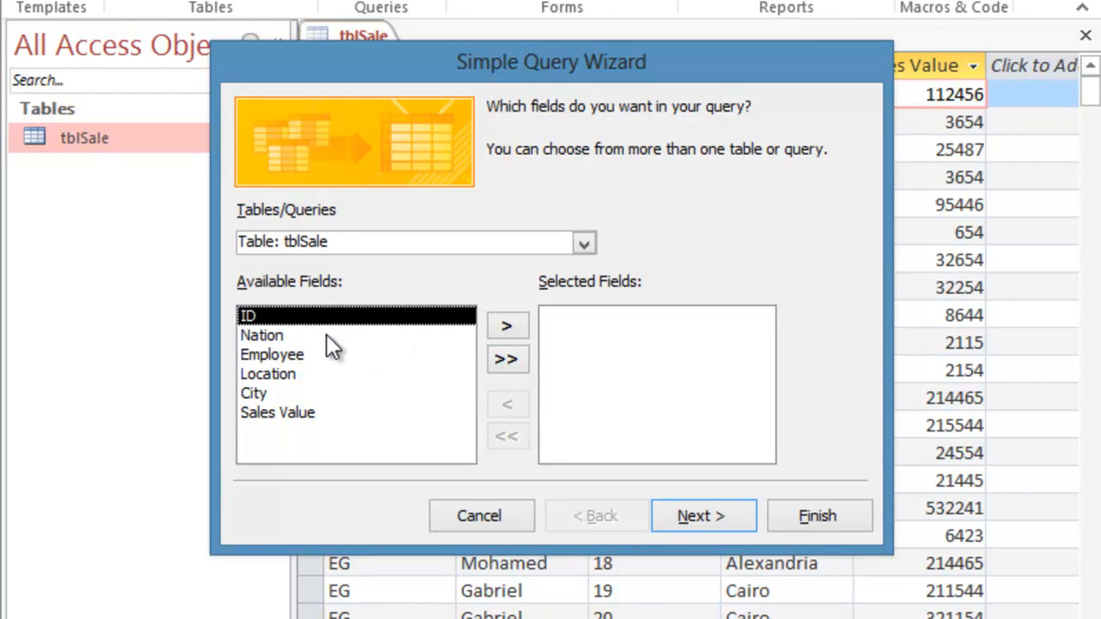
pyautogui.click(506, 358)
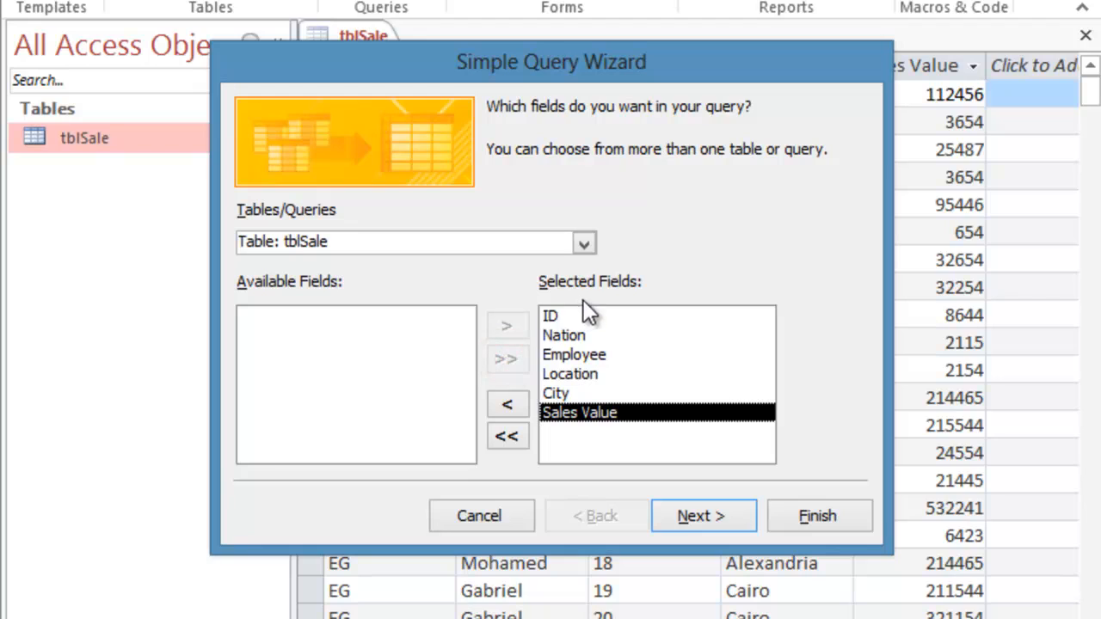
pyautogui.click(548, 317)
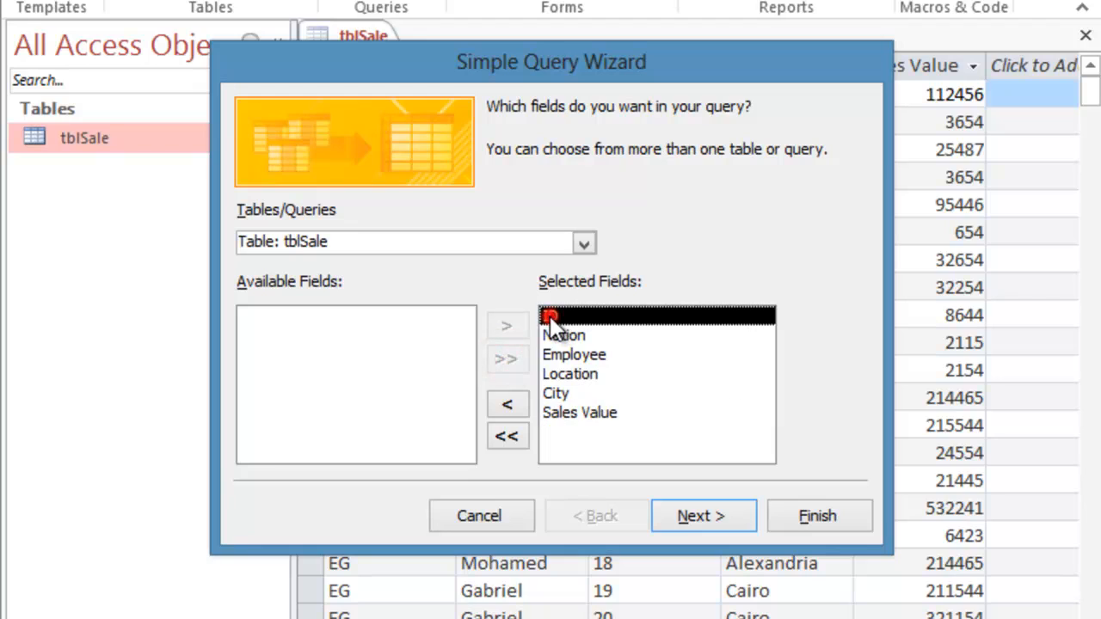
pyautogui.click(506, 402)
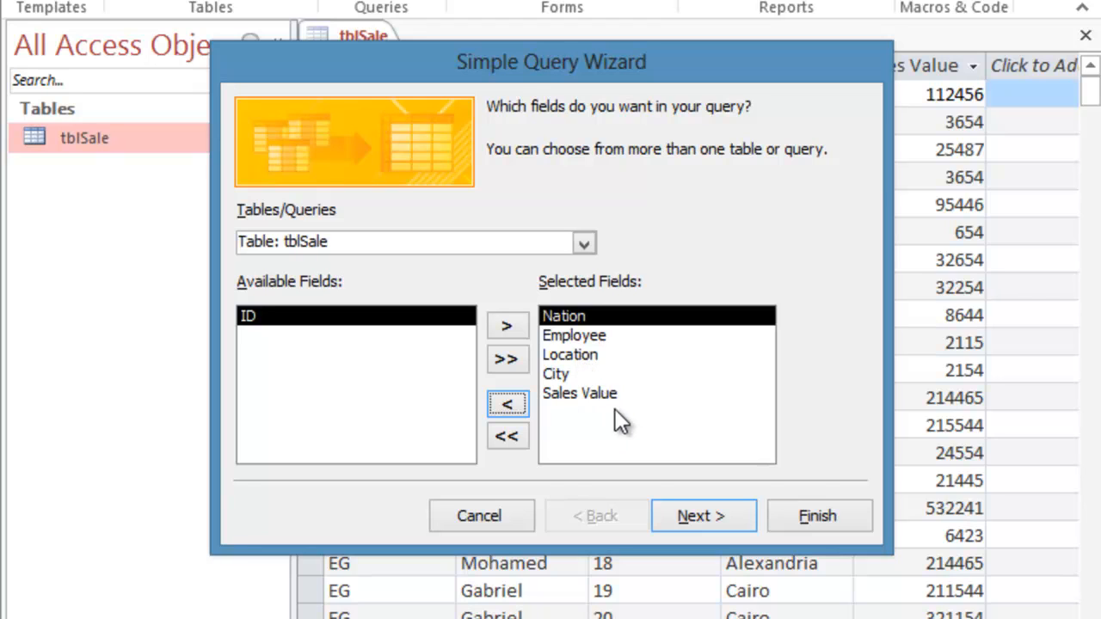
pyautogui.click(1077, 456)
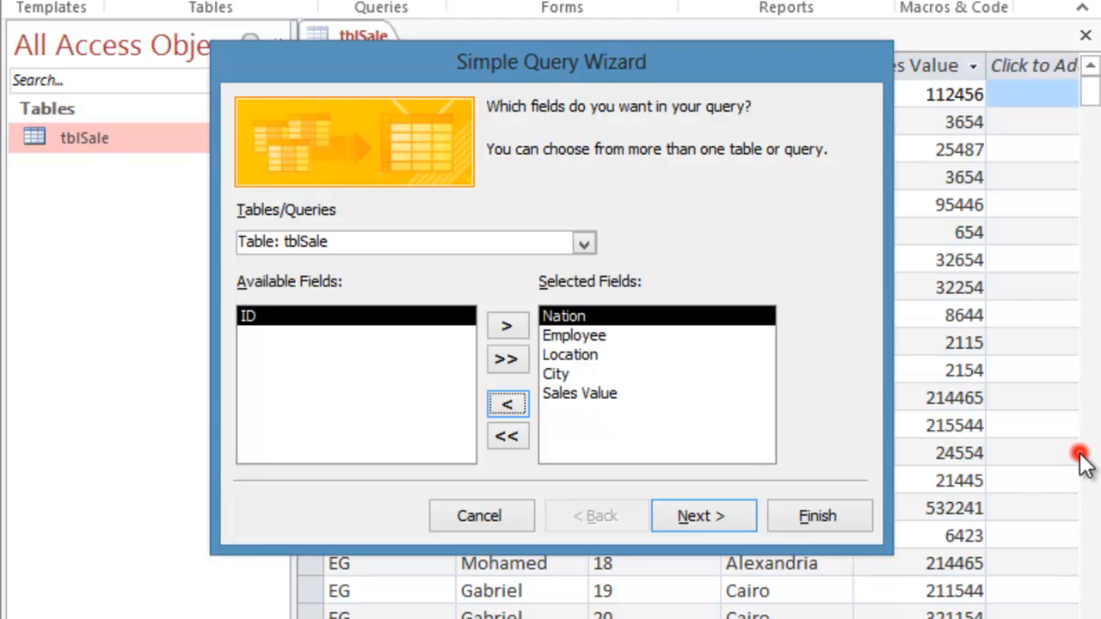
# - Keep tblSale as the source and choose a detail query to reach the naming step
pyautogui.click(712, 514)
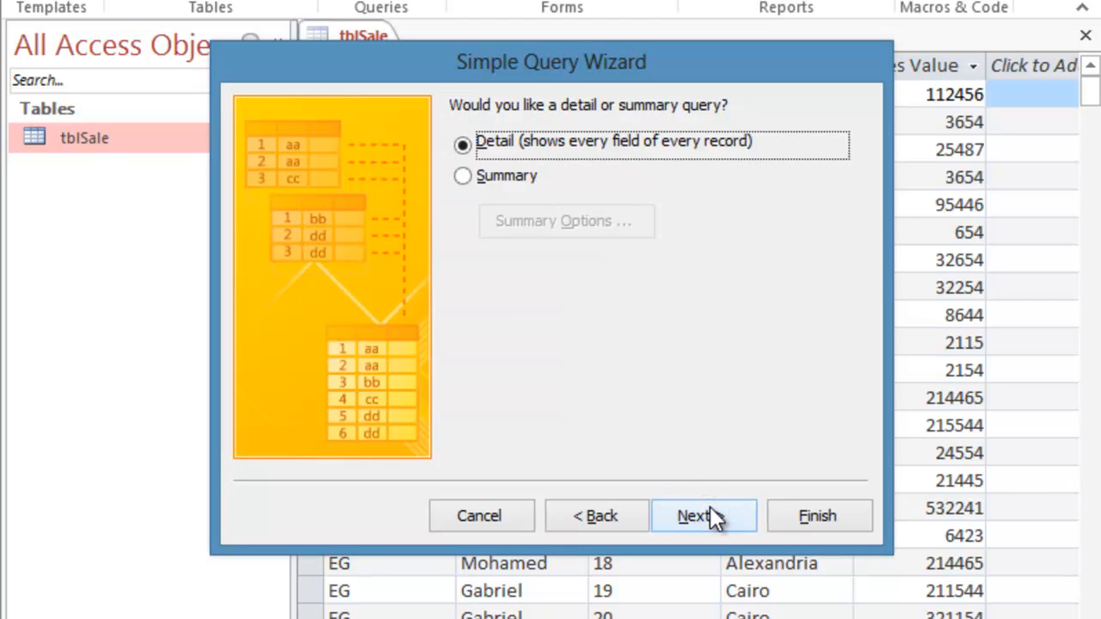
pyautogui.click(593, 515)
pyautogui.click(421, 245)
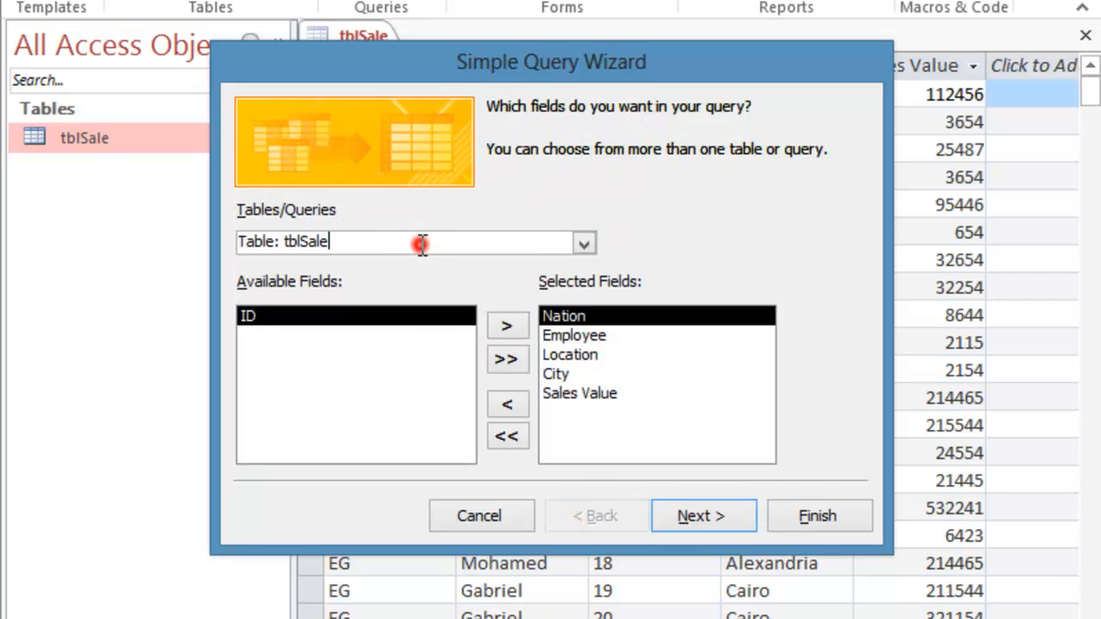
pyautogui.click(584, 245)
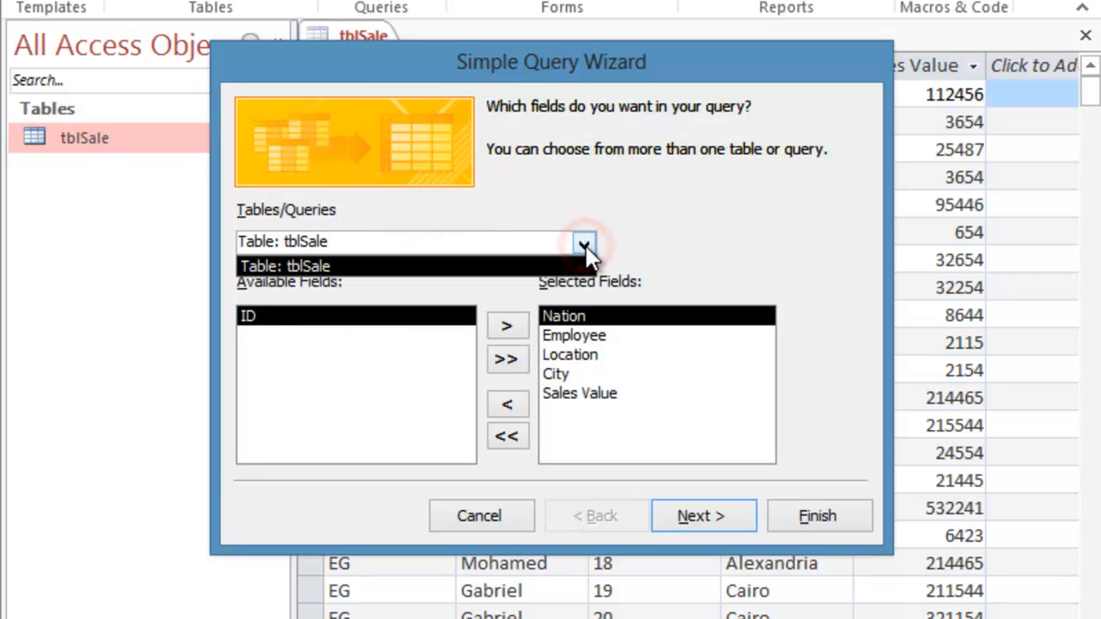
pyautogui.click(586, 246)
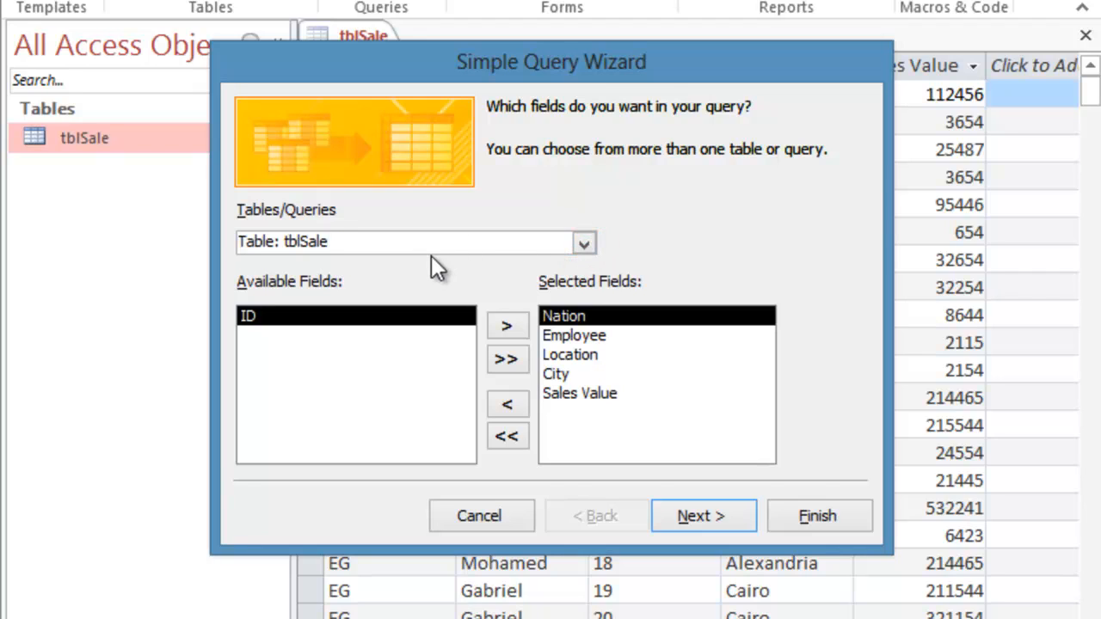
pyautogui.click(718, 515)
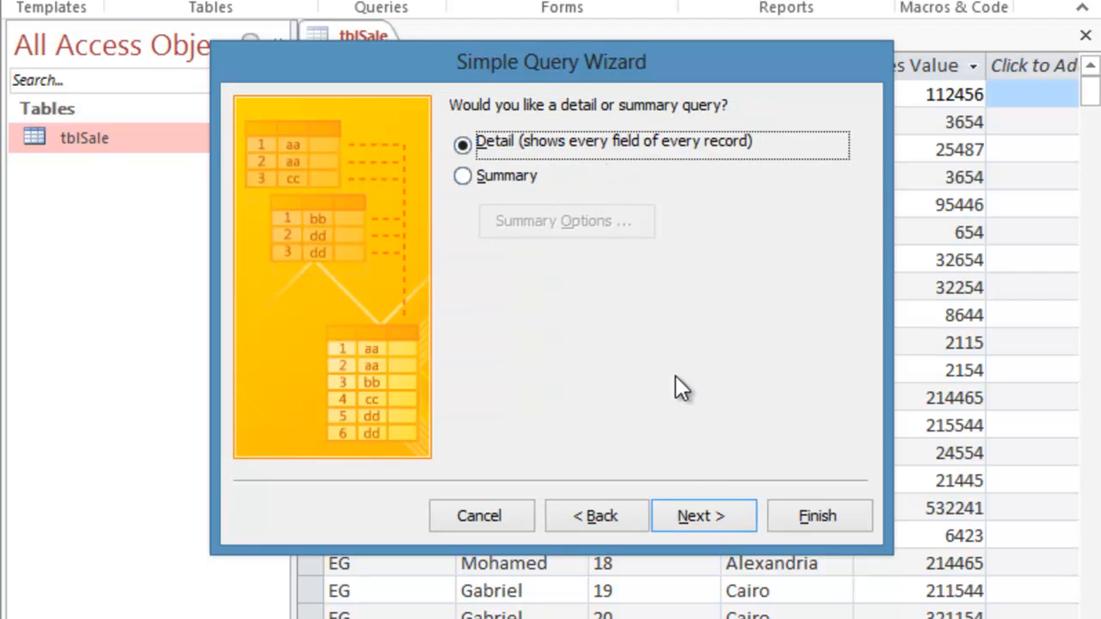
pyautogui.click(705, 509)
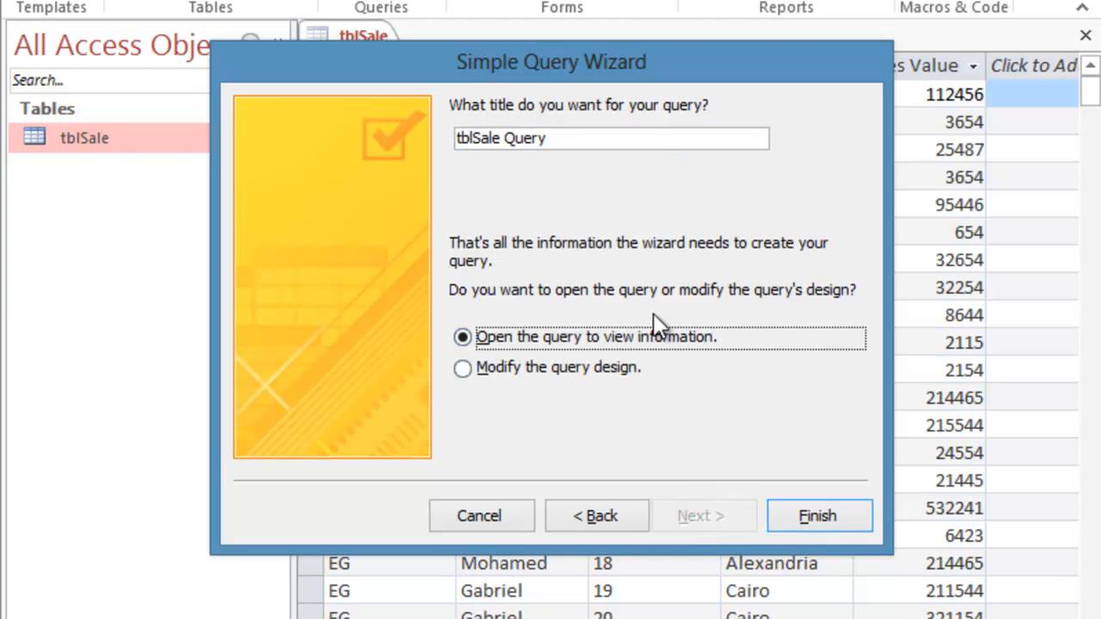
# - Title the query qrySales and finish the wizard to view its results
pyautogui.moveTo(560, 140); pyautogui.dragTo(423, 135)
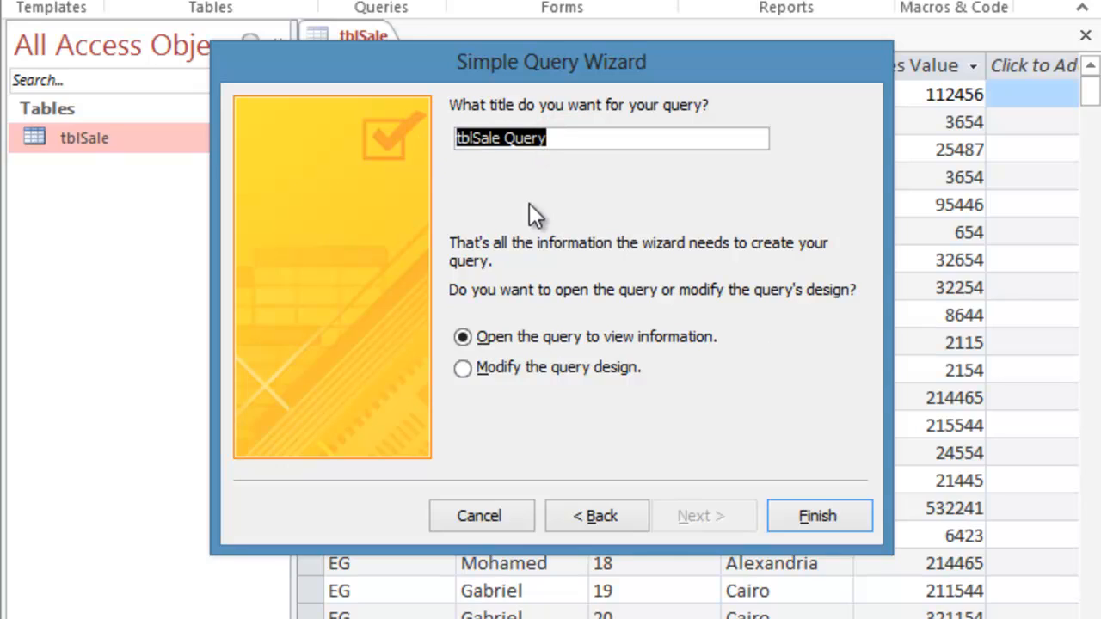
pyautogui.write('qry')
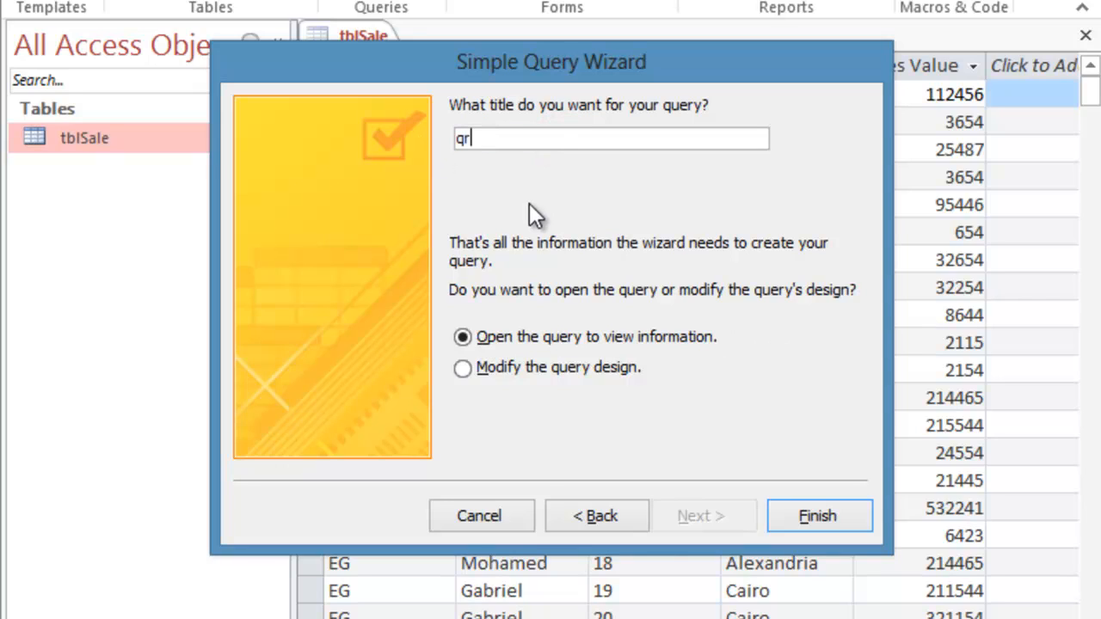
pyautogui.write('Sales')
pyautogui.click(818, 514)
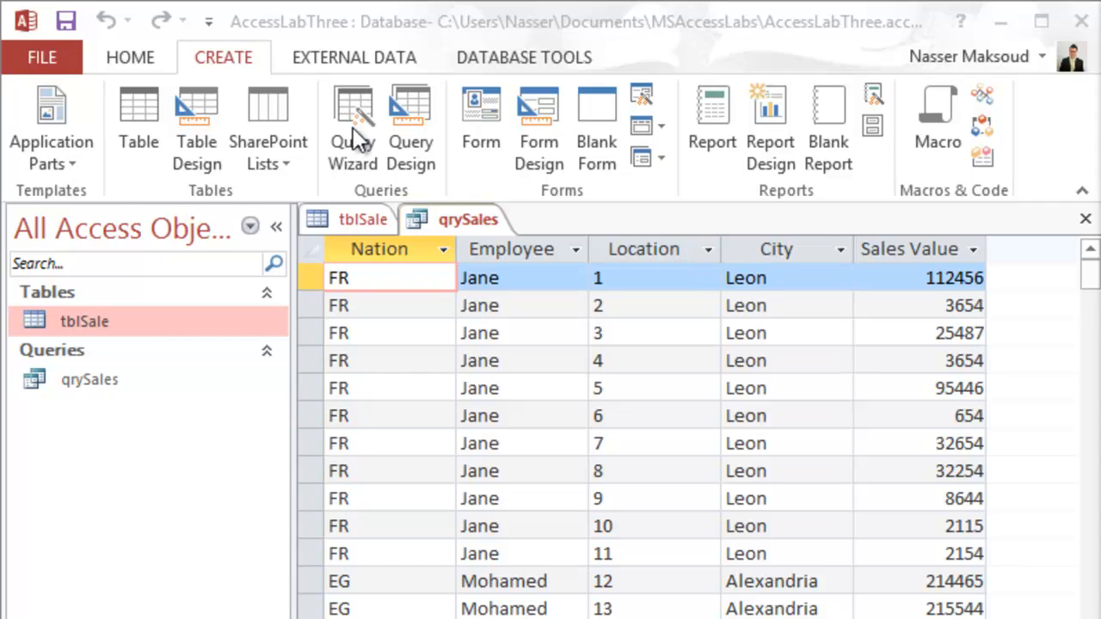
# - In Design View, untick Show for Nation and Location, then run qrySales
pyautogui.click(134, 56)
pyautogui.click(19, 114)
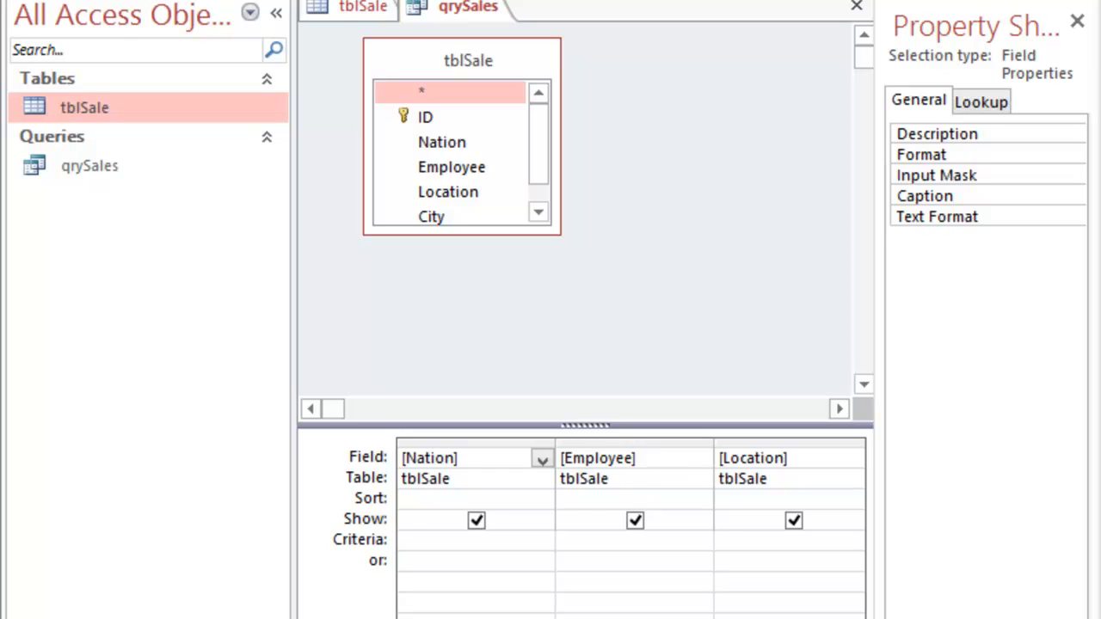
pyautogui.click(478, 519)
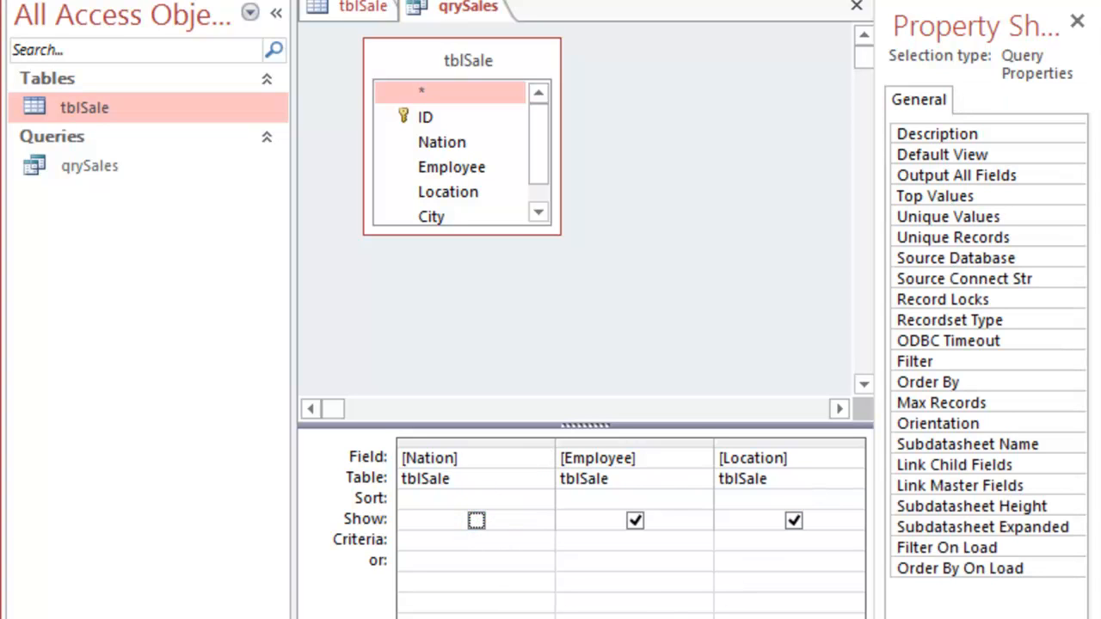
pyautogui.hscroll(1, 628, 516)
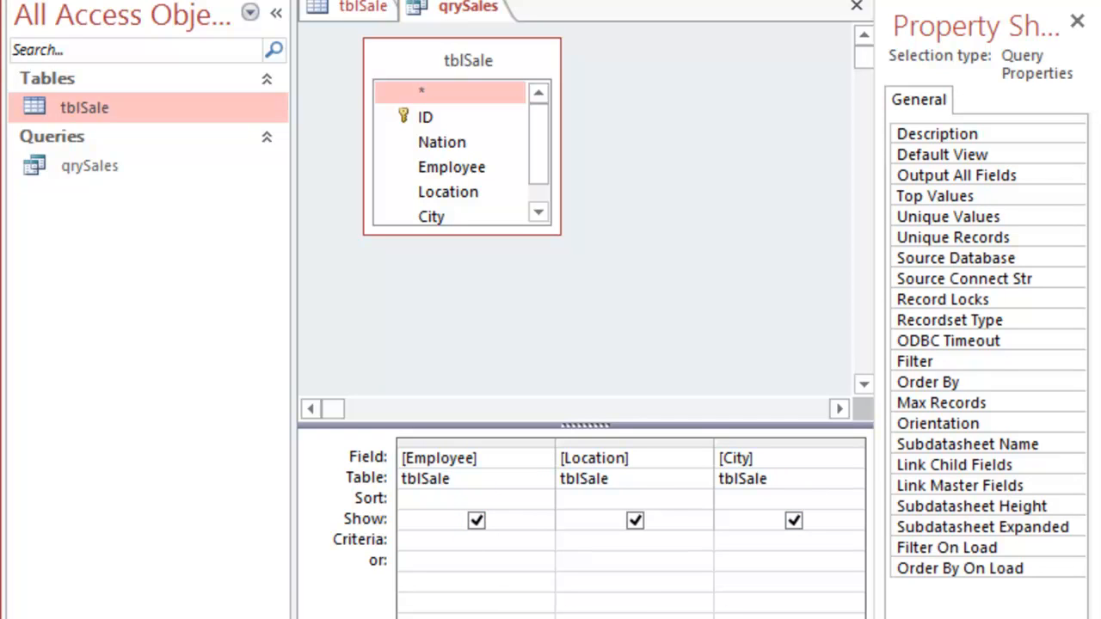
pyautogui.hscroll(1, 628, 516)
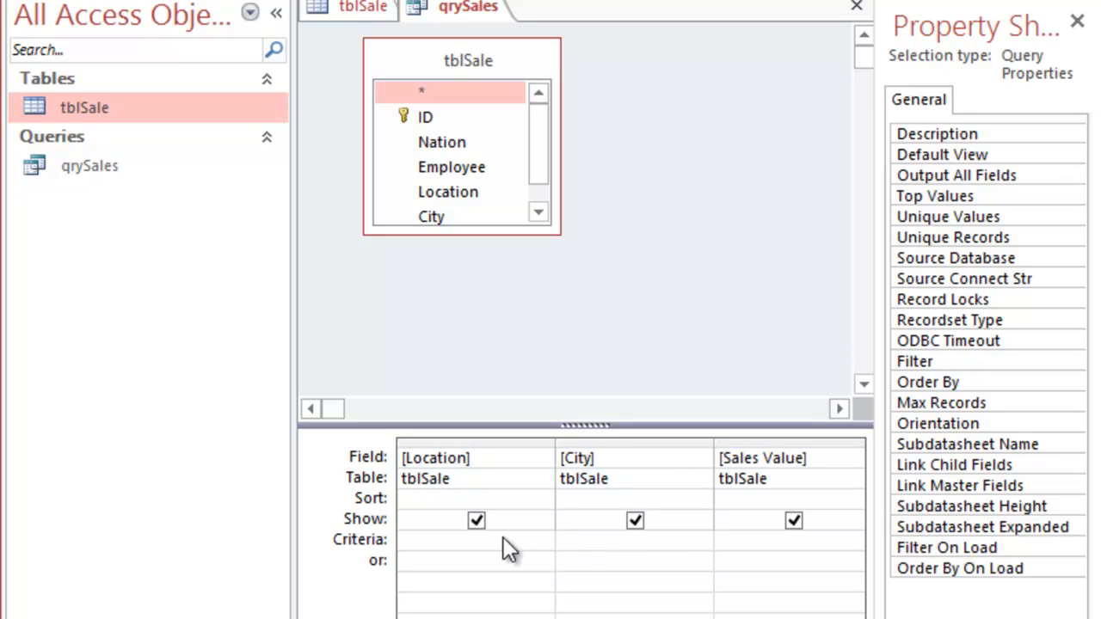
pyautogui.click(476, 521)
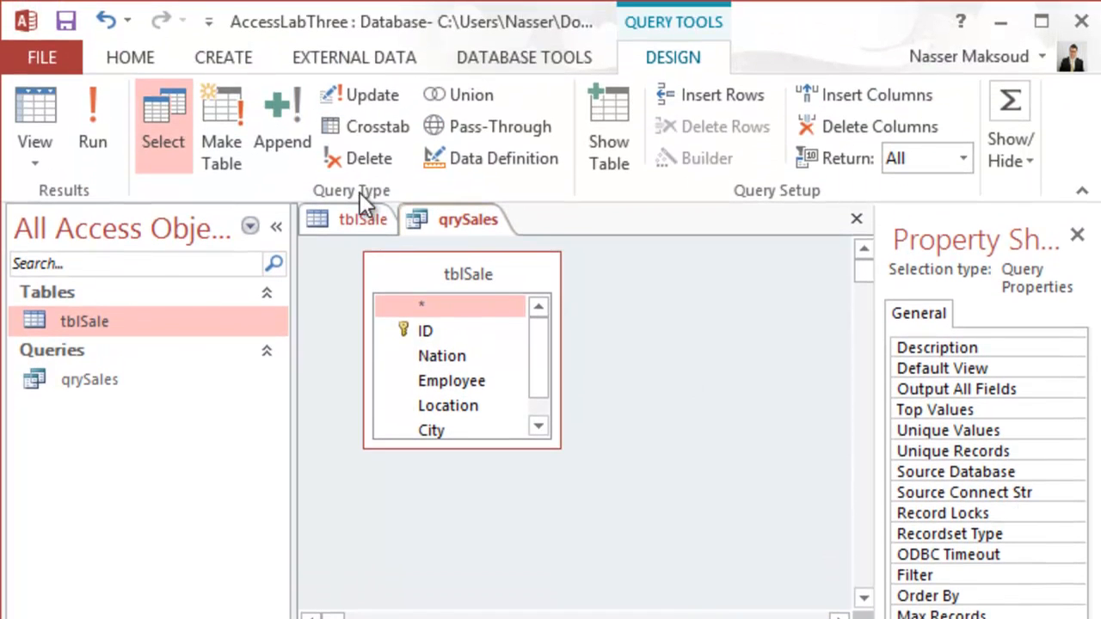
pyautogui.click(111, 114)
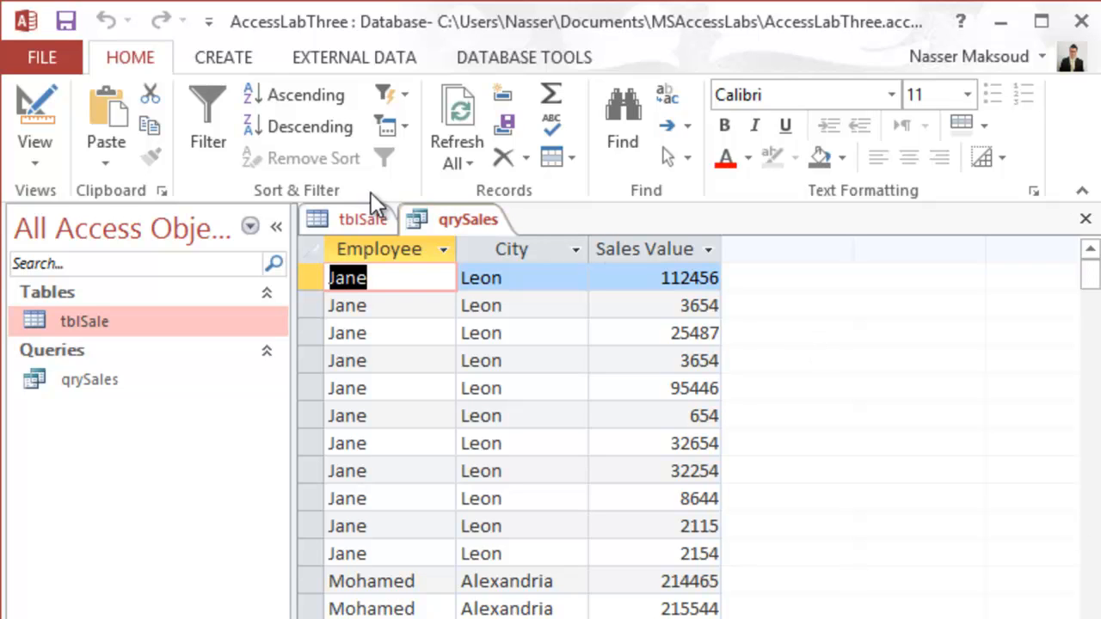
# - Enter the criterion Leon on the City field in qrySales's design
pyautogui.click(60, 107)
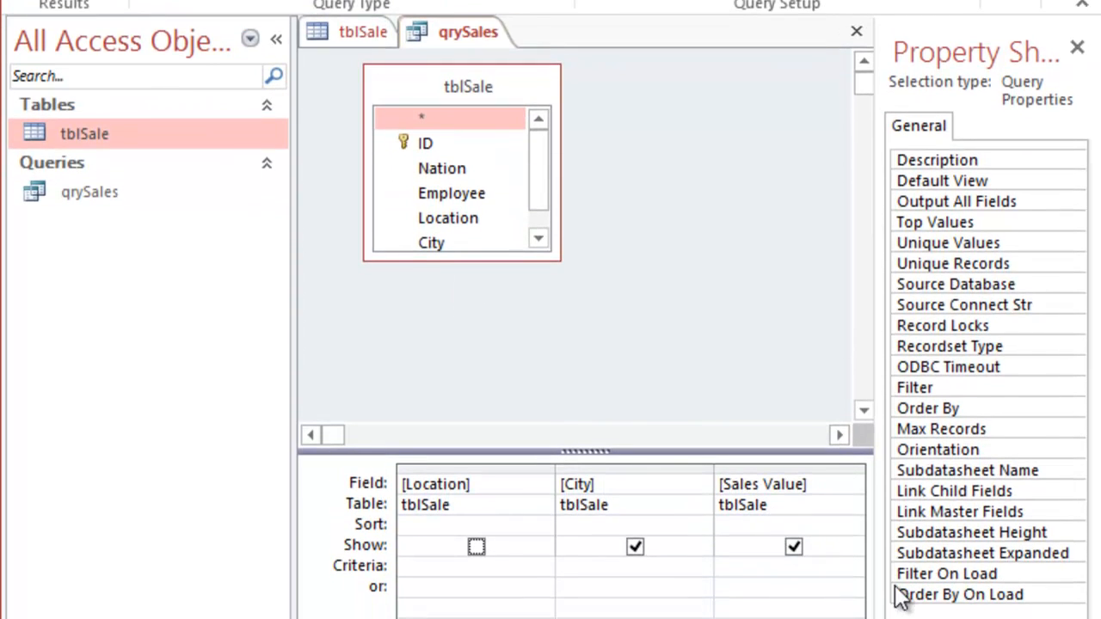
pyautogui.click(627, 569)
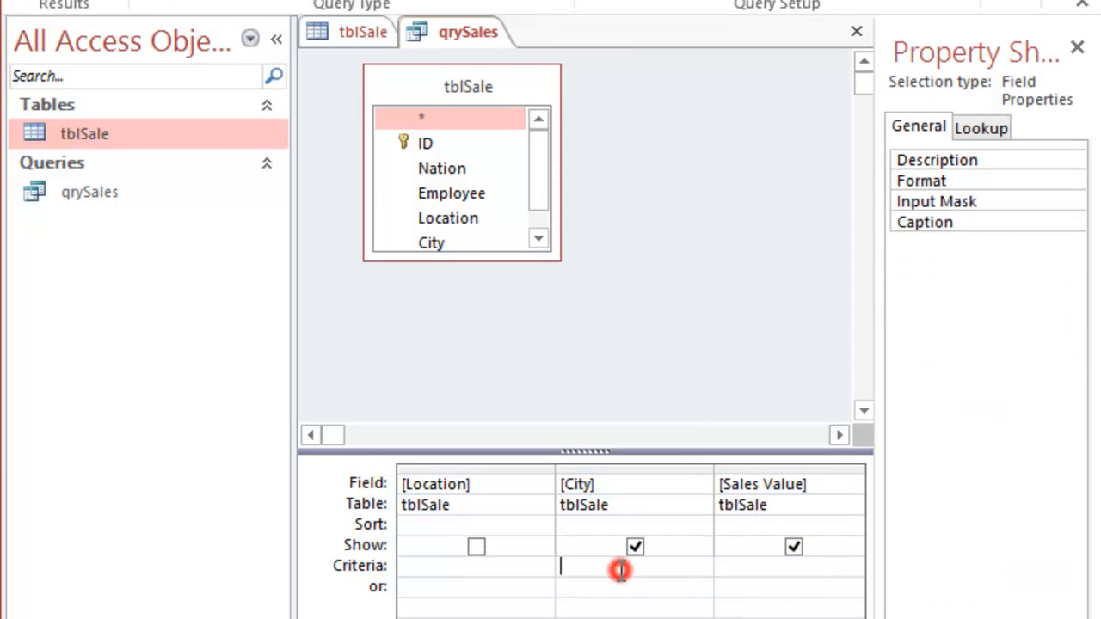
pyautogui.write('Leon')
pyautogui.press('Return')
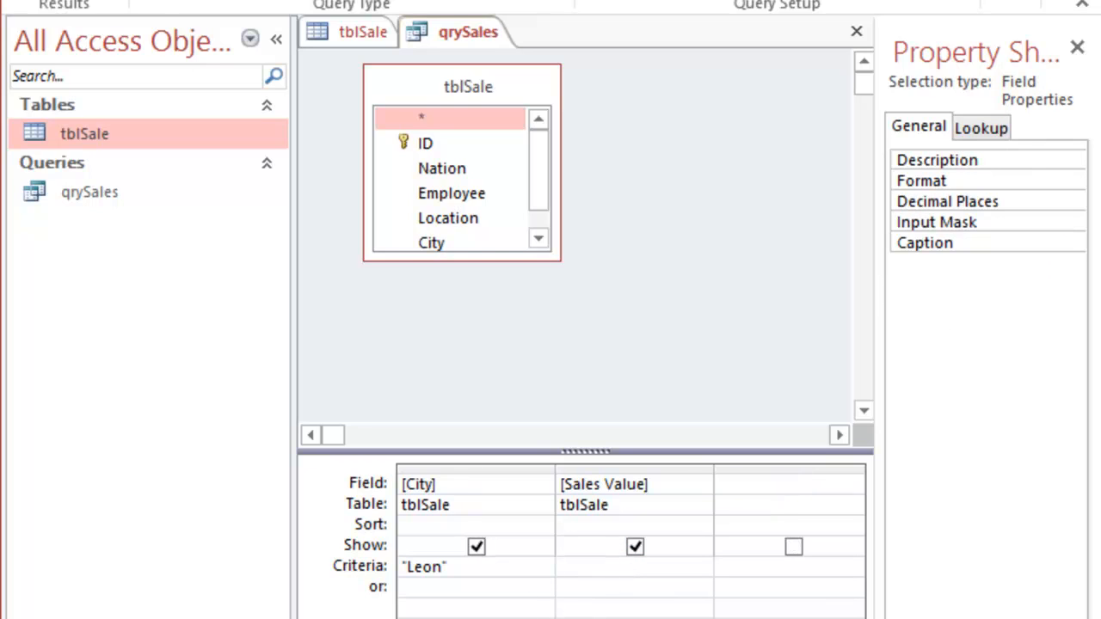
pyautogui.click(310, 618)
pyautogui.click(310, 618)
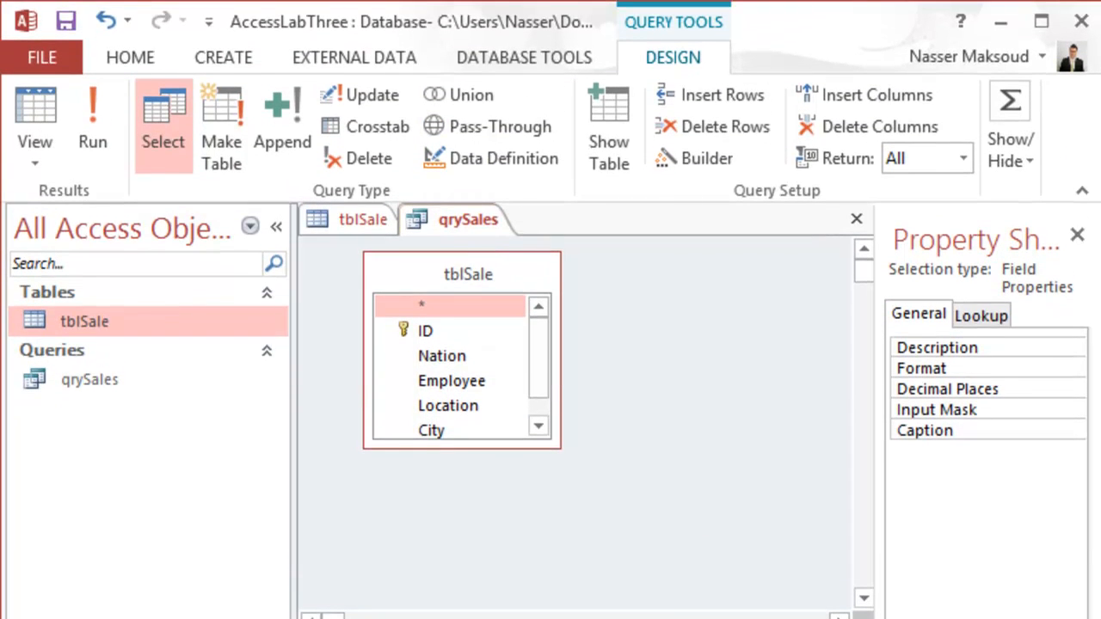
# - Run qrySales to show the eleven Leon sales and close the tblSale table
pyautogui.click(96, 116)
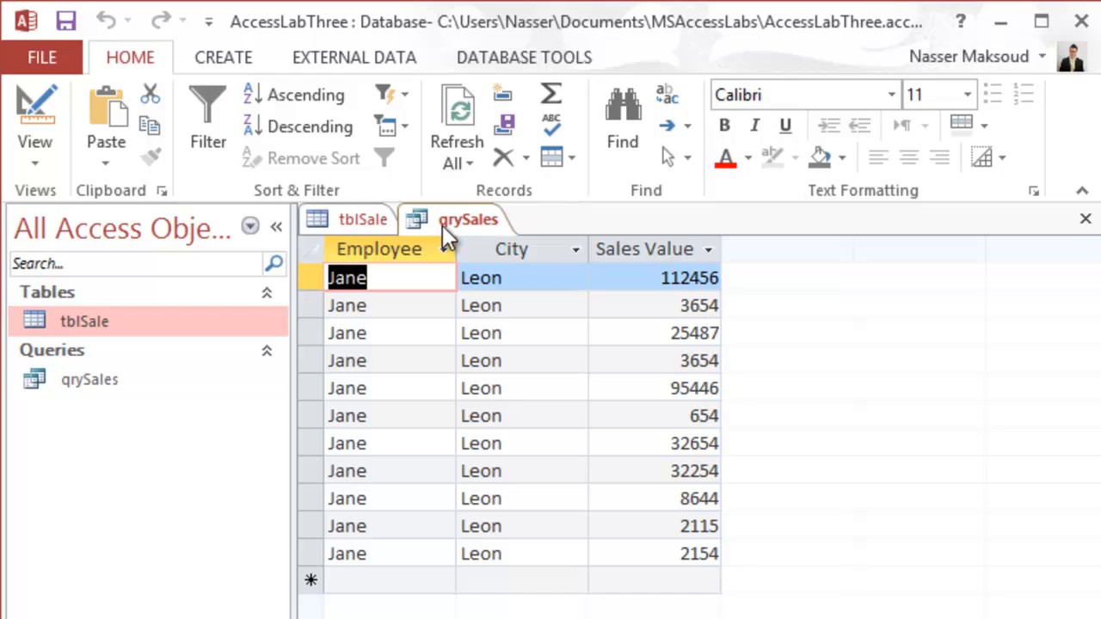
pyautogui.click(369, 222)
pyautogui.rightClick(369, 221)
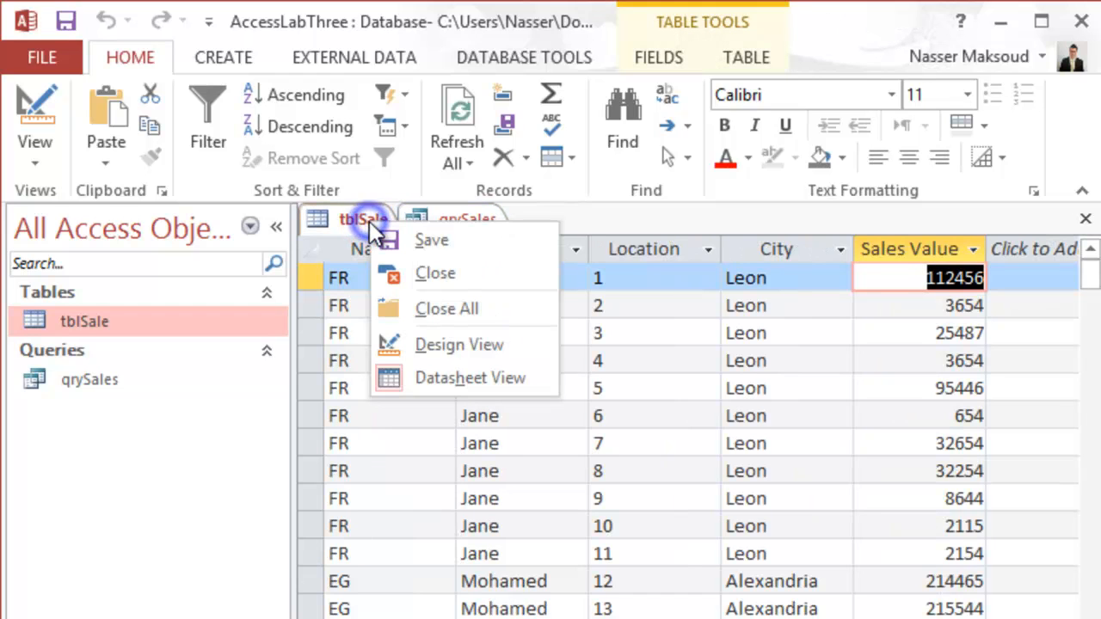
pyautogui.click(421, 273)
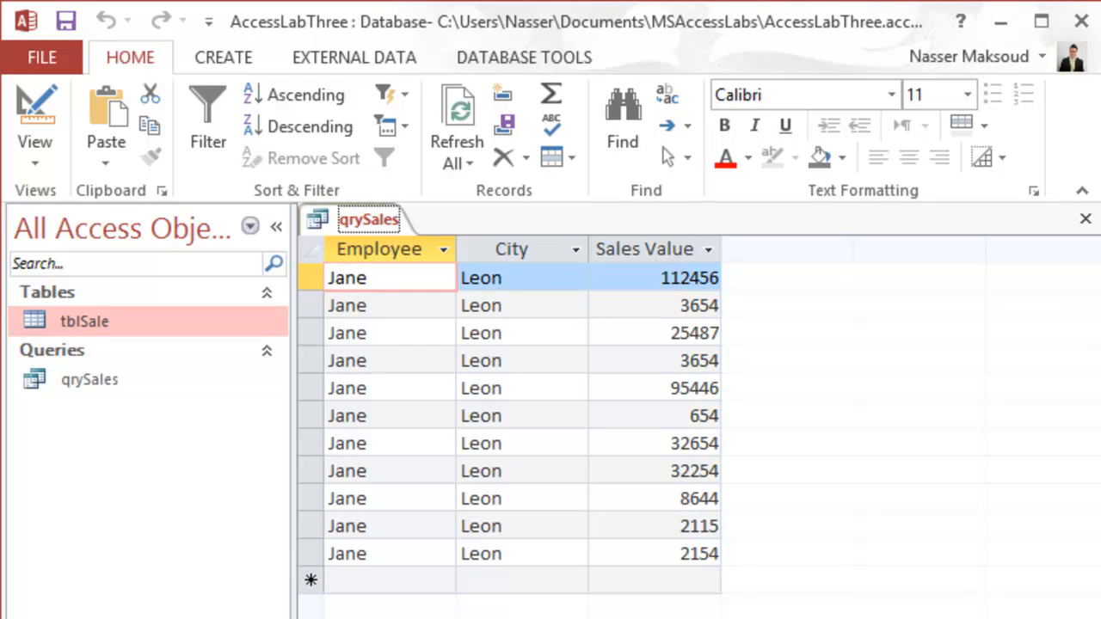
pyautogui.press('super')
# - Launch Snipping Tool, snip the qrySales datasheet down to its last row, and copy it
pyautogui.write('sni')
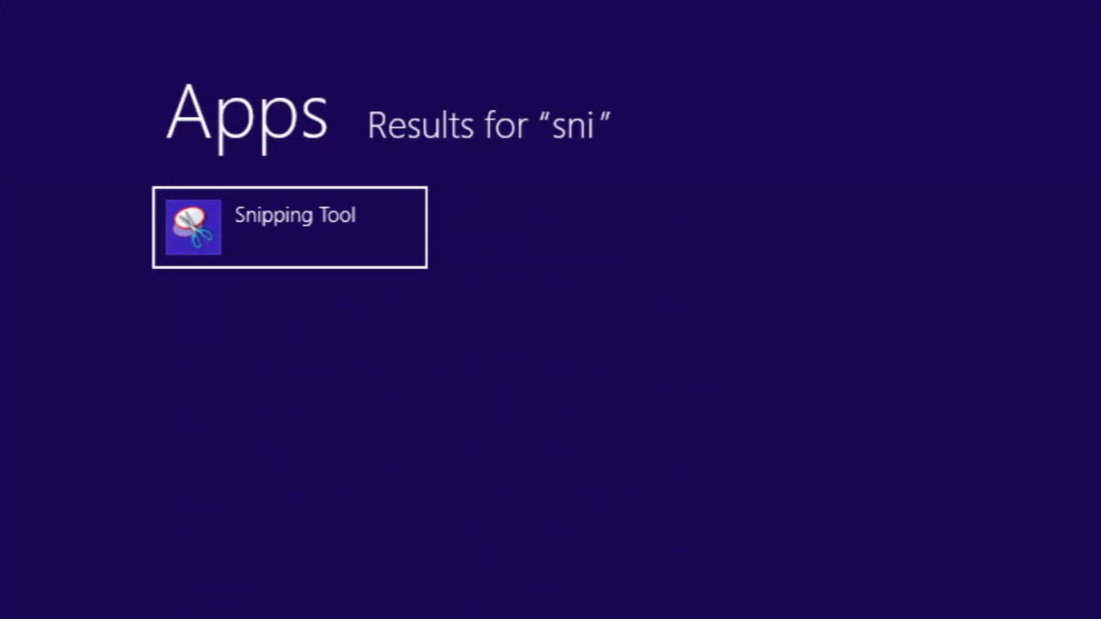
pyautogui.press('Return')
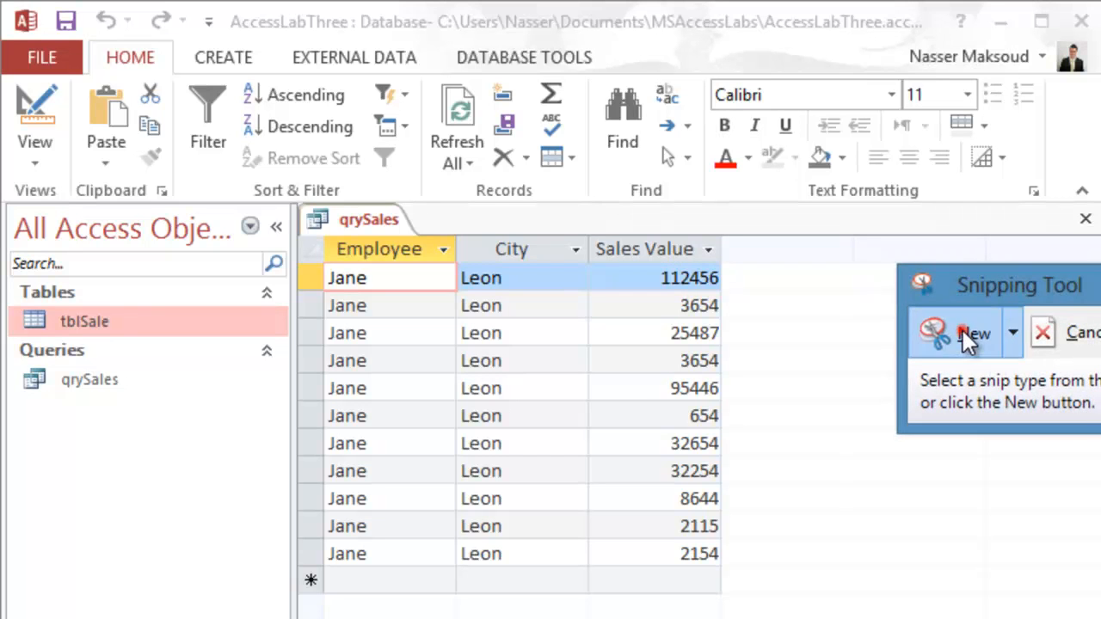
pyautogui.click(962, 330)
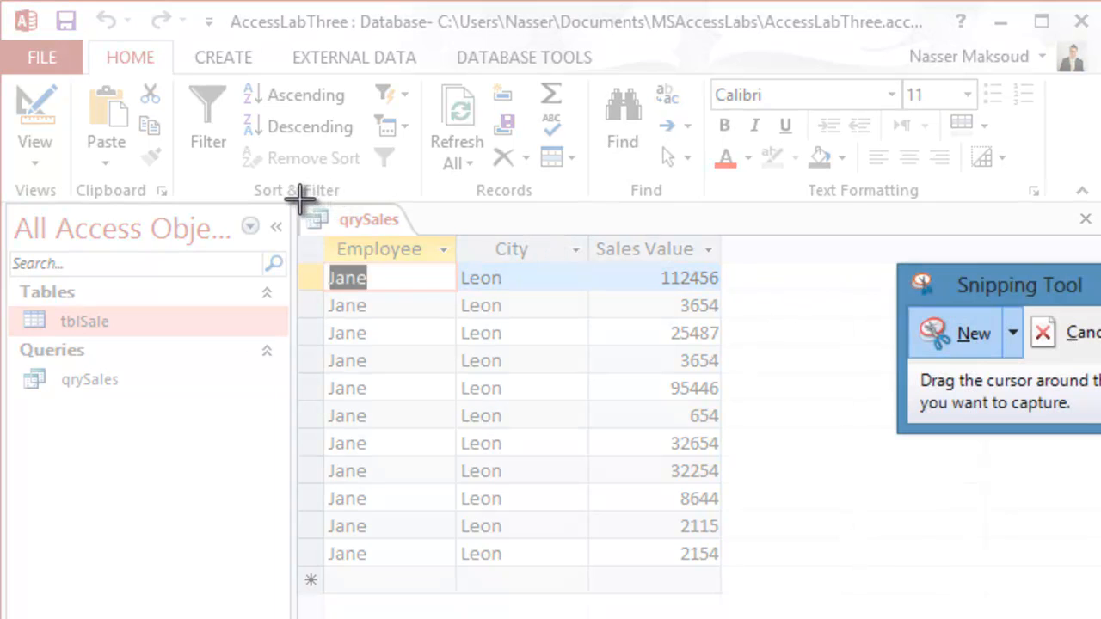
pyautogui.moveTo(293, 201); pyautogui.dragTo(728, 595)
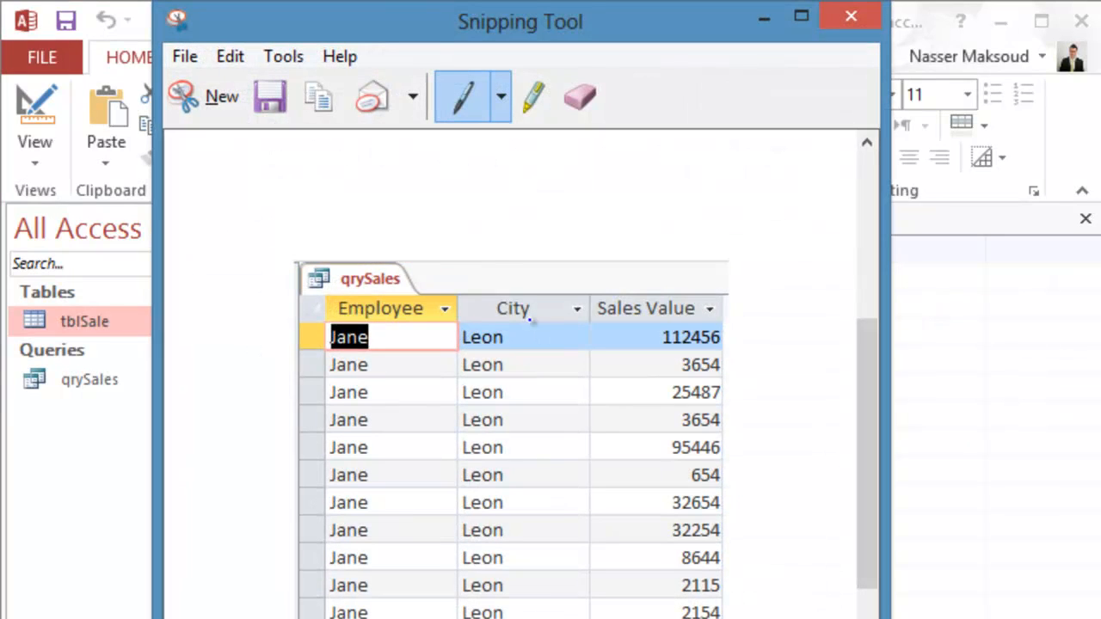
pyautogui.click(326, 102)
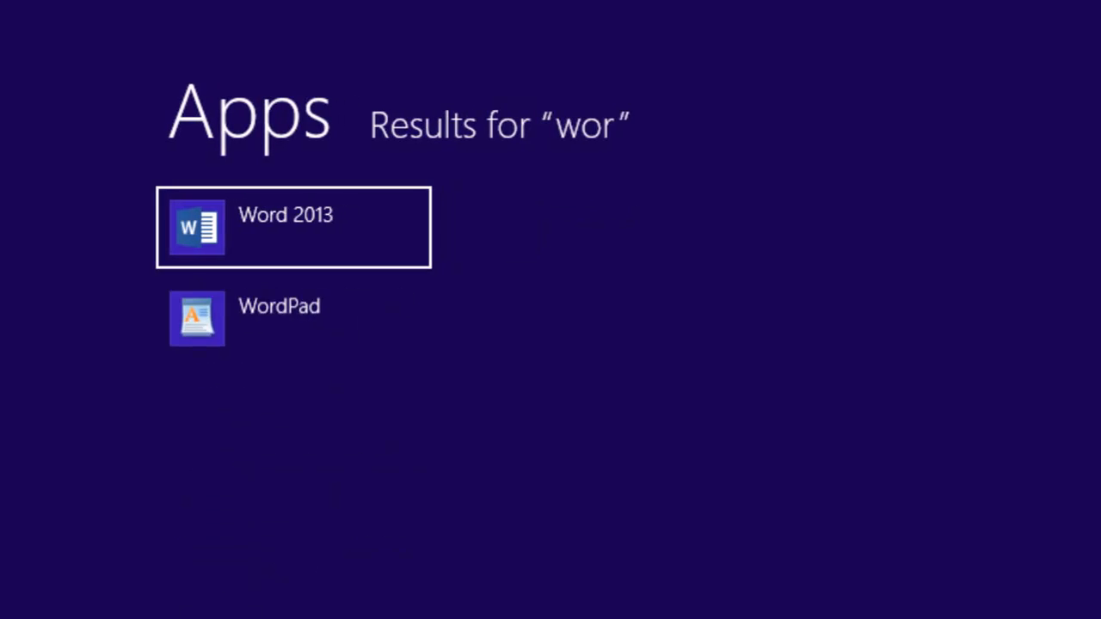
# - Paste the qrySales snip into a new blank Word document and select the picture
pyautogui.write('d')
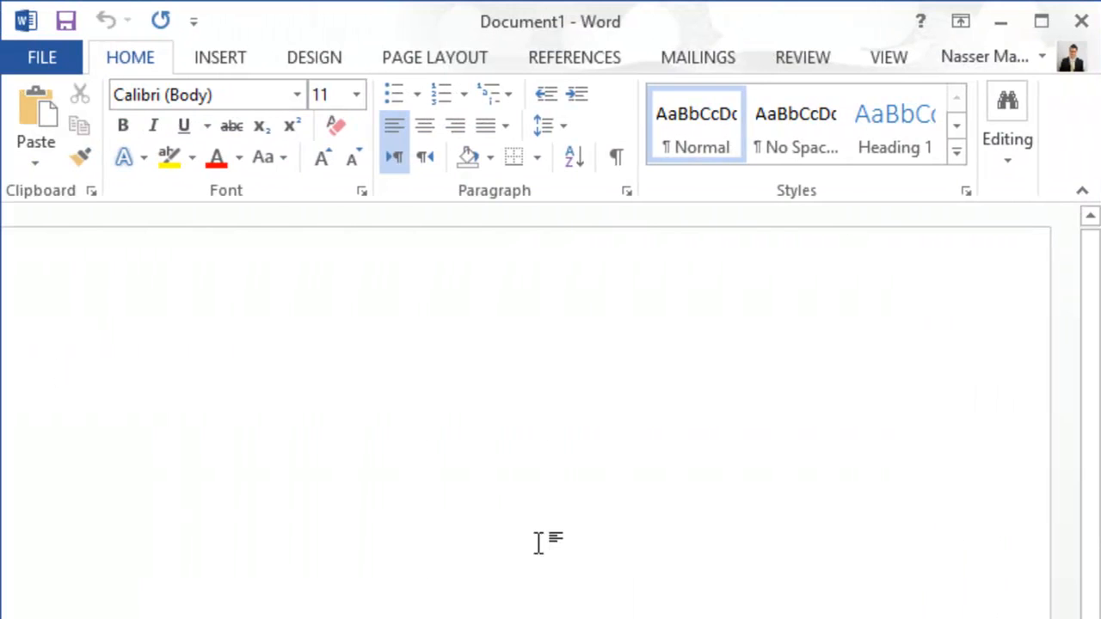
pyautogui.moveTo(537, 542); pyautogui.dragTo(531, 536)
pyautogui.click(368, 514)
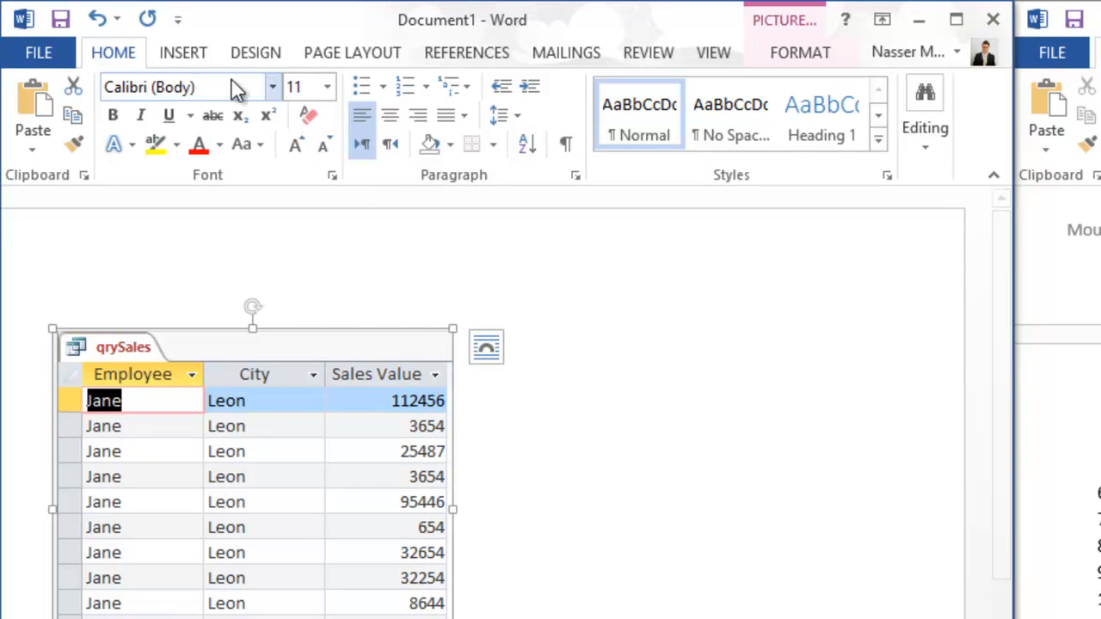
pyautogui.click(164, 53)
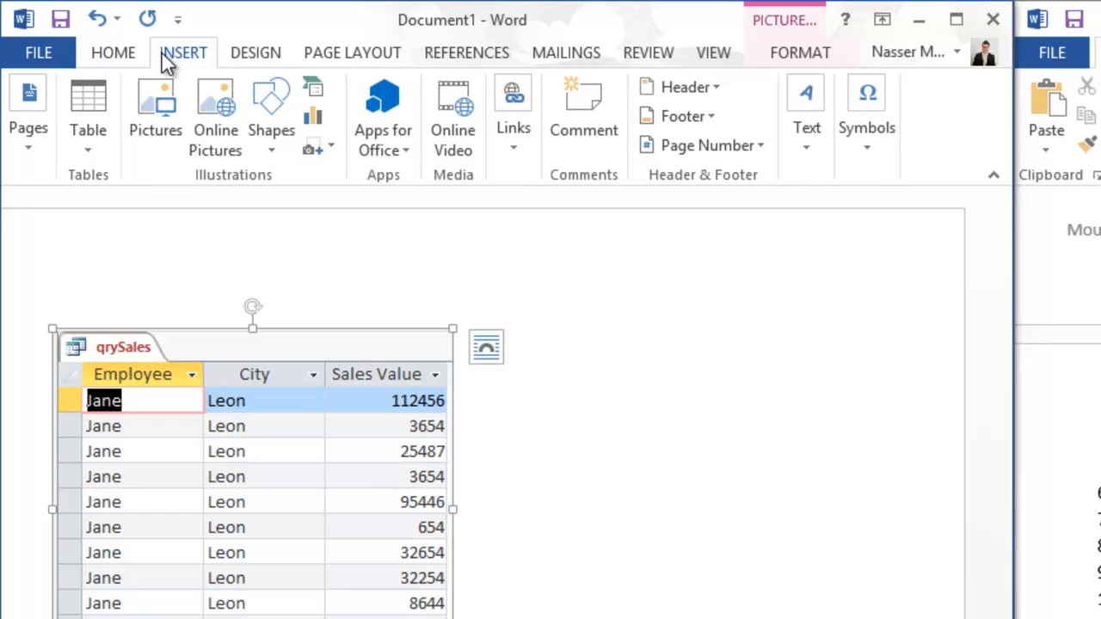
# - Draw a text box over the middle of the qrySales table and type the author's full name in it
pyautogui.click(268, 150)
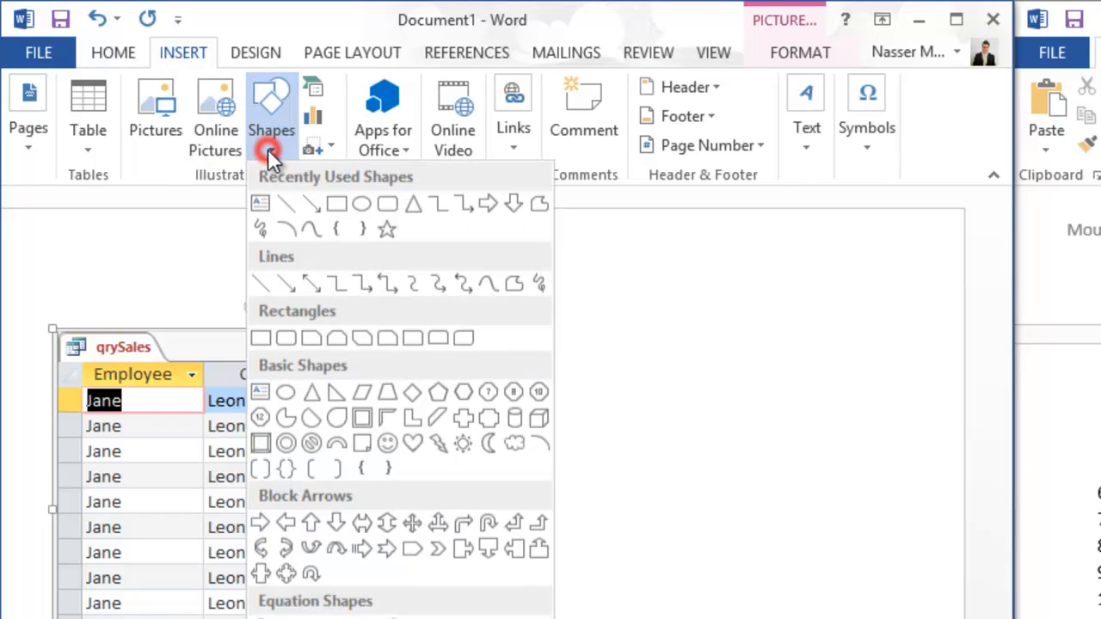
pyautogui.click(261, 203)
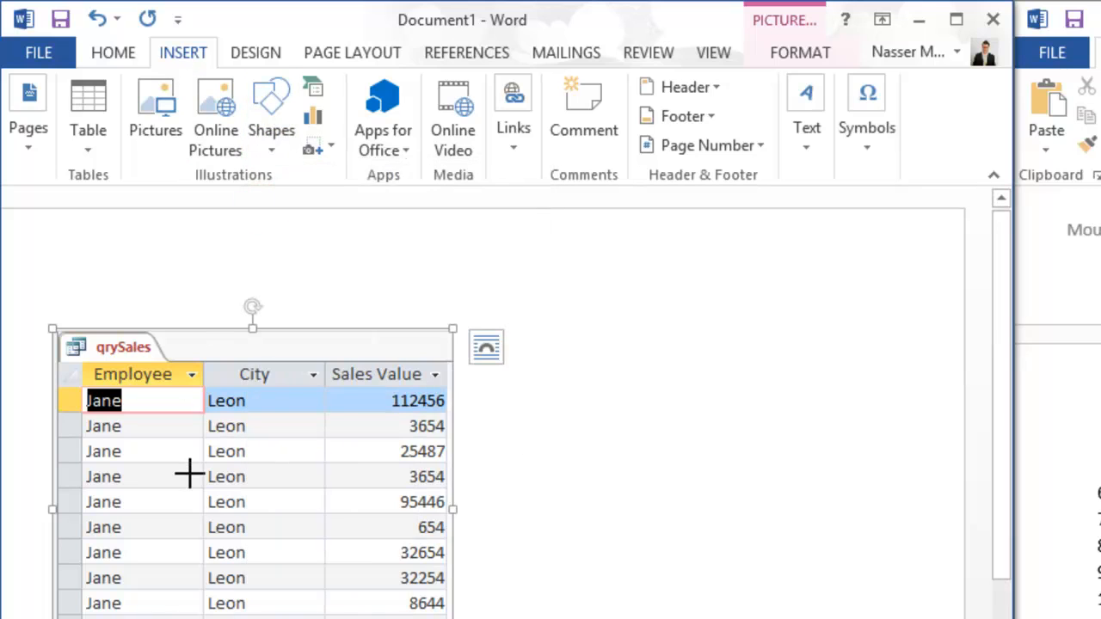
pyautogui.moveTo(145, 470)
pyautogui.mouseDown()
pyautogui.moveTo(212, 456)
pyautogui.moveTo(361, 523)
pyautogui.moveTo(401, 560)
pyautogui.mouseUp()
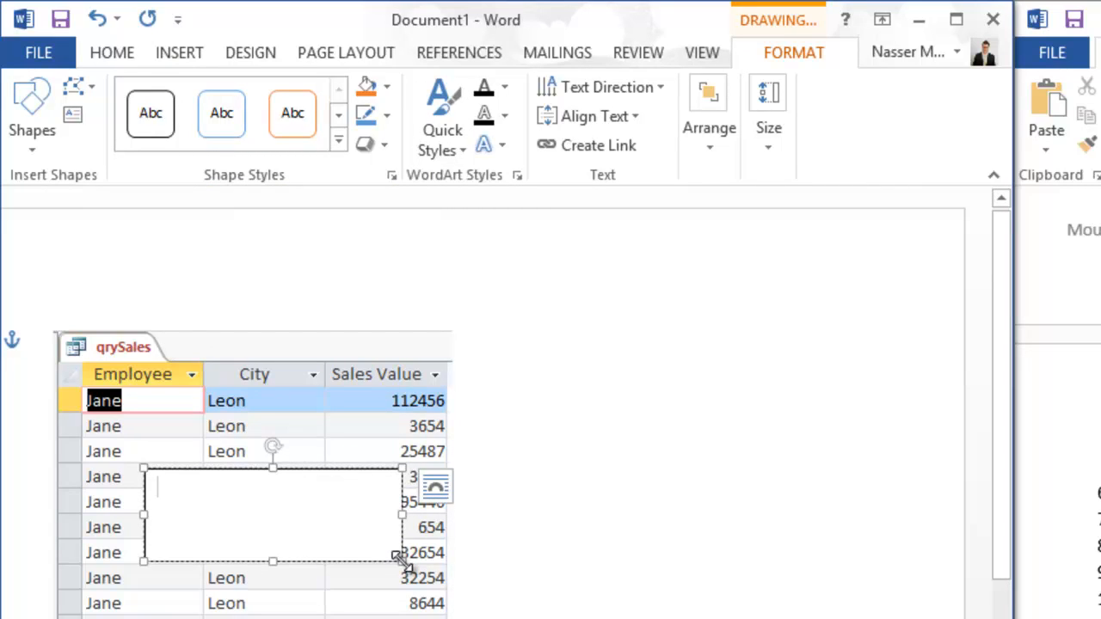
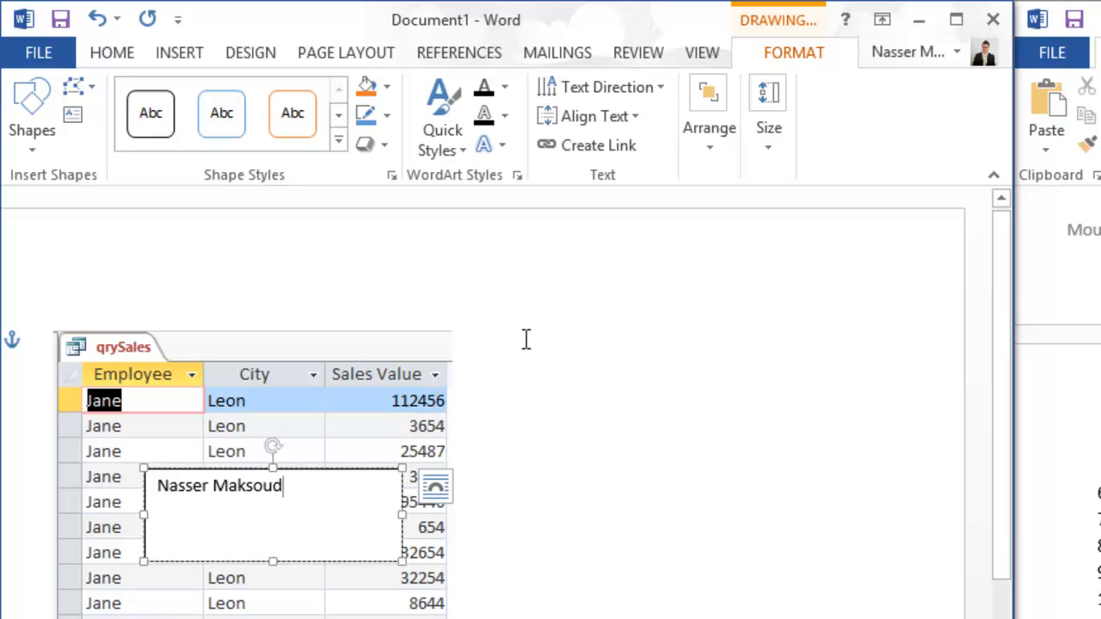
pyautogui.click(498, 143)
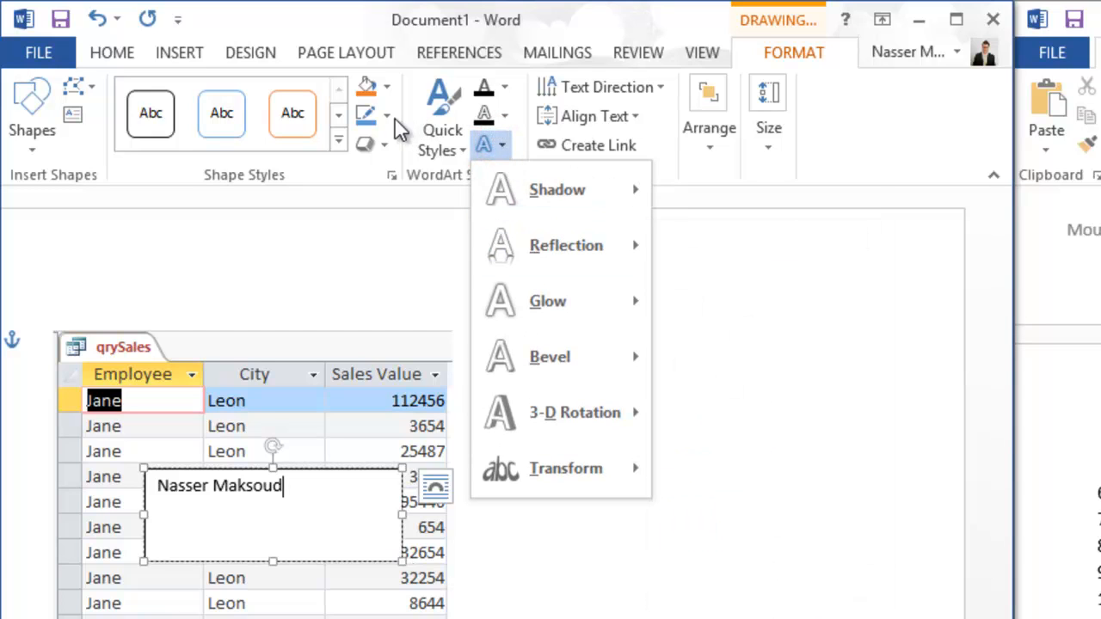
# - Give the name the 'Fill - Gray-25%, Inner Shadow' effect, enlarge it to 18 pt, and rotate the box diagonally
pyautogui.click(107, 55)
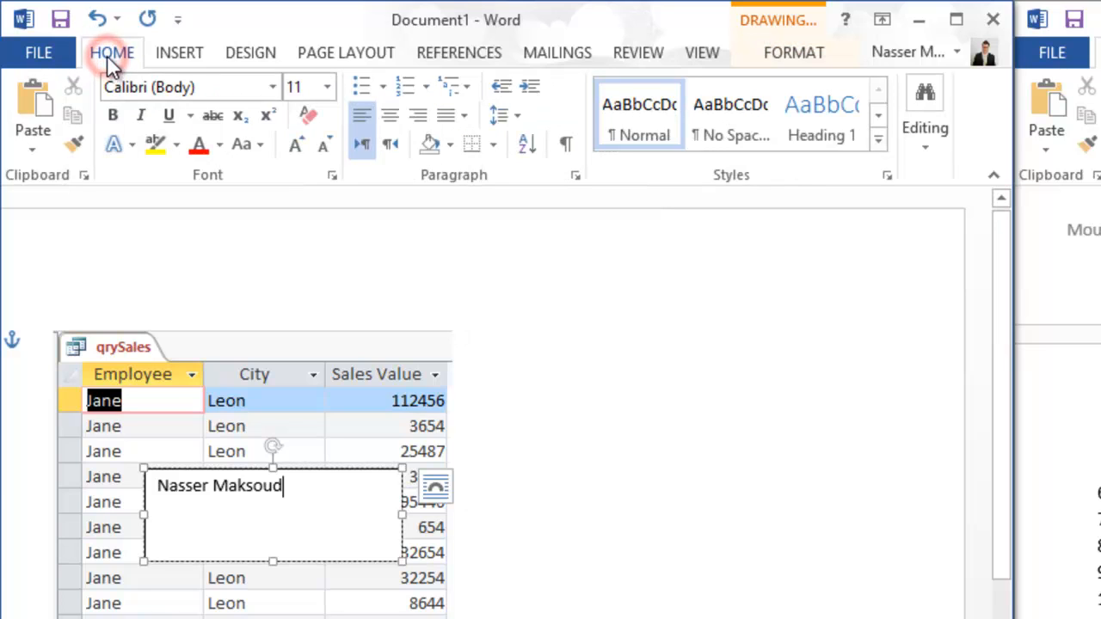
pyautogui.tripleClick(290, 491)
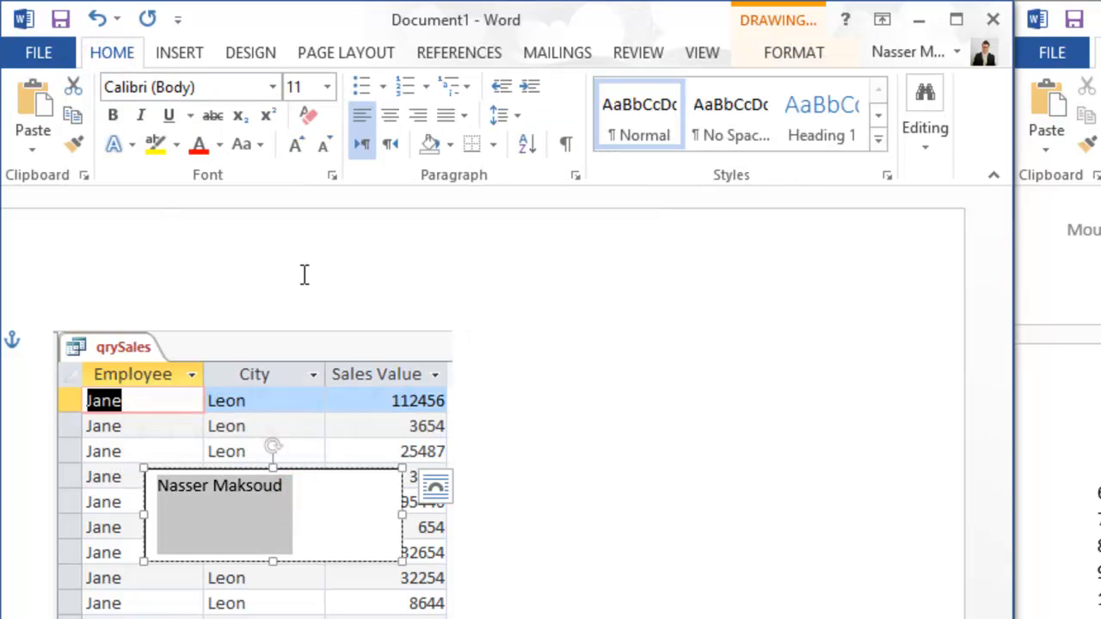
pyautogui.click(133, 145)
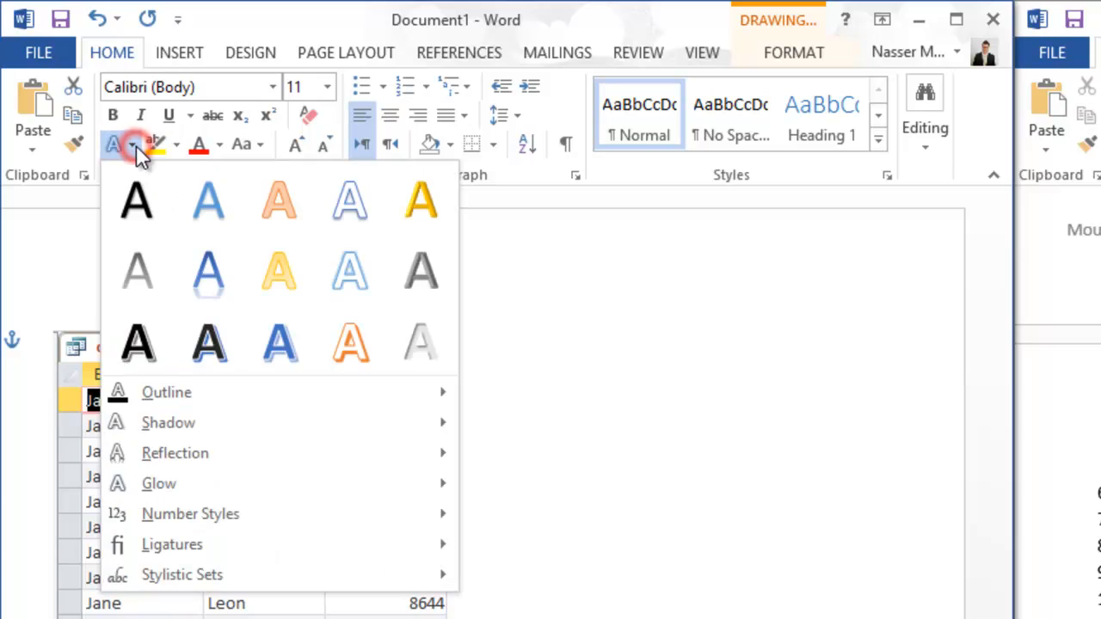
pyautogui.click(409, 338)
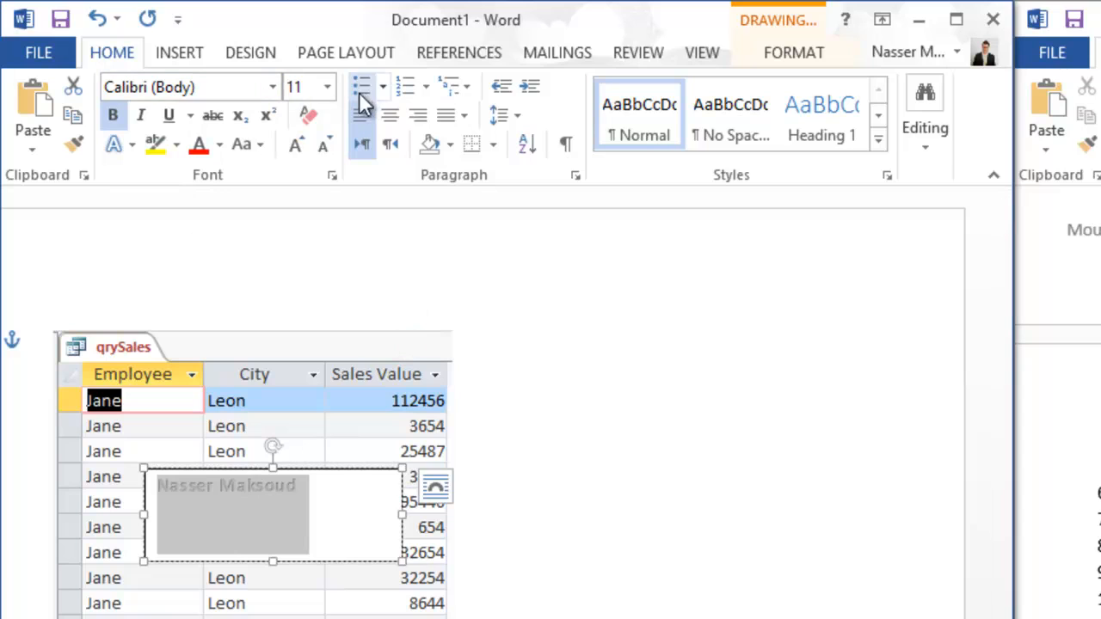
pyautogui.click(294, 149)
pyautogui.click(293, 149)
pyautogui.click(294, 148)
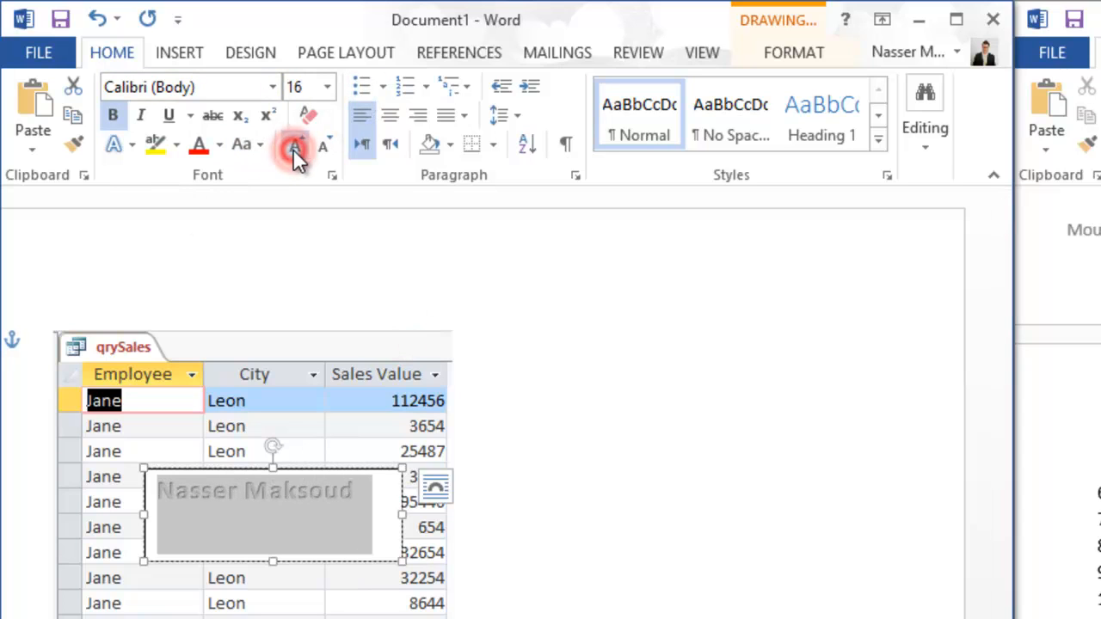
pyautogui.click(293, 149)
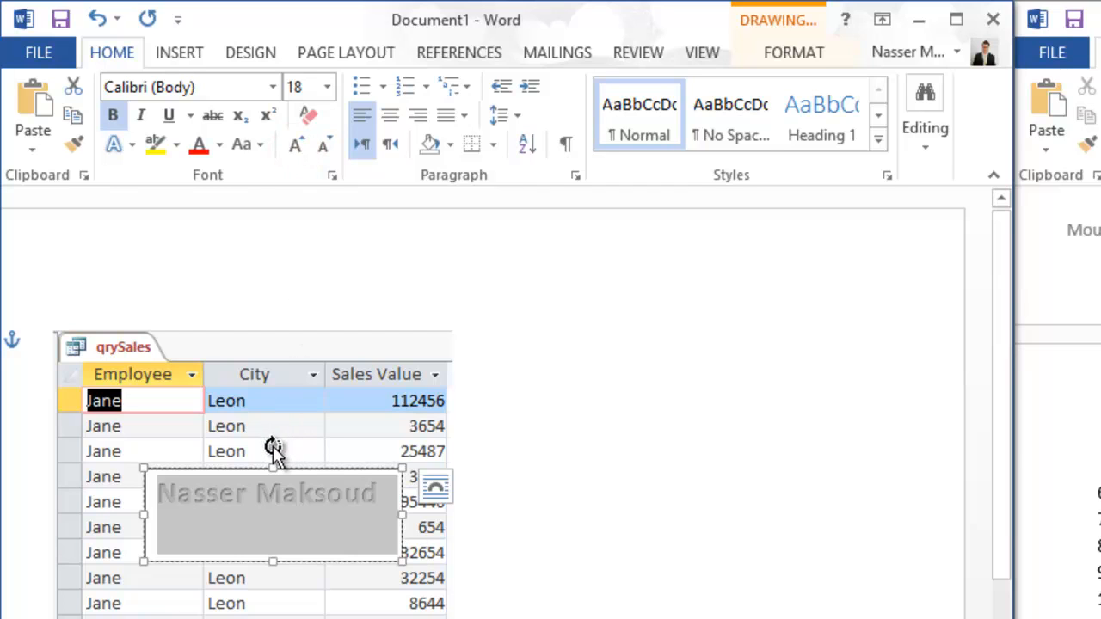
pyautogui.moveTo(273, 447); pyautogui.dragTo(228, 436)
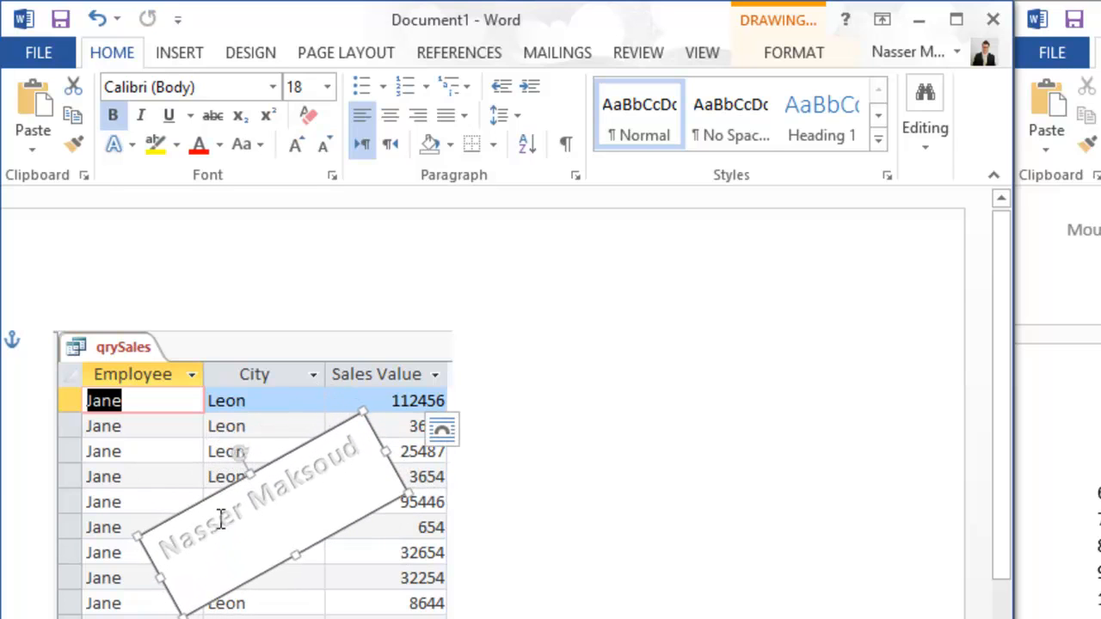
# - Shift the diagonal name box up and left over the table's centre
pyautogui.moveTo(209, 490); pyautogui.dragTo(186, 478)
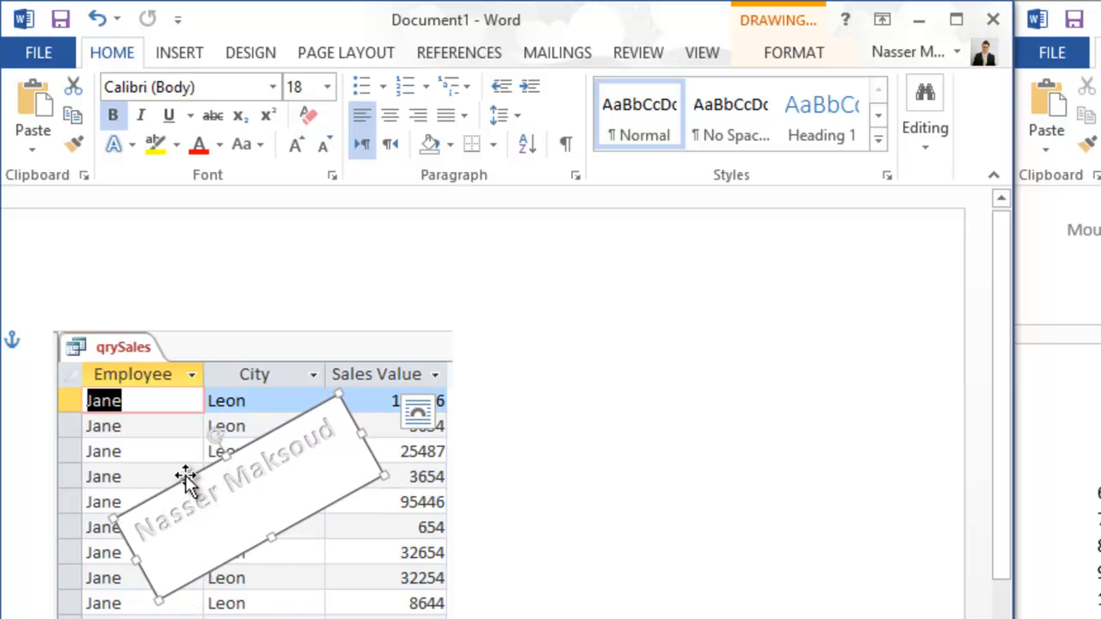
pyautogui.rightClick(320, 510)
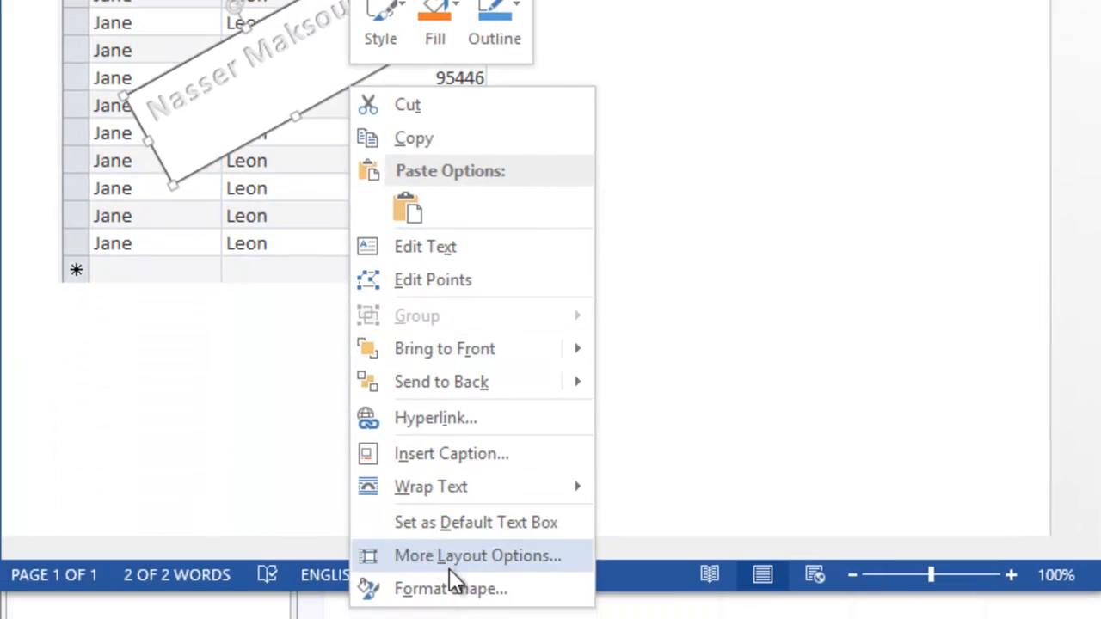
# - Remove the name box's background fill and border line
pyautogui.click(460, 590)
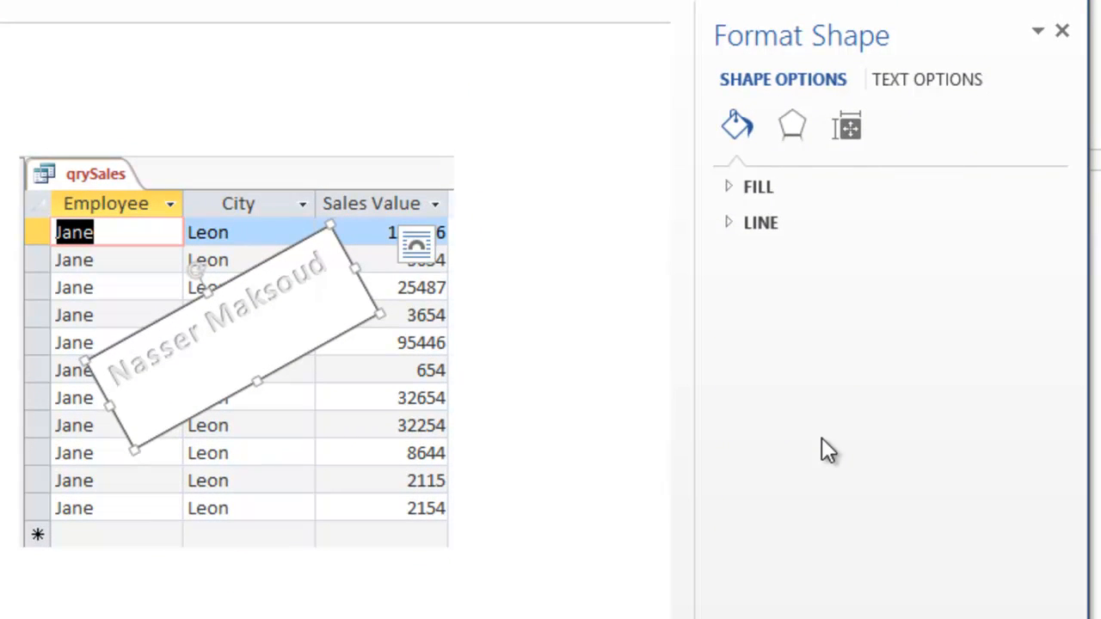
pyautogui.click(737, 189)
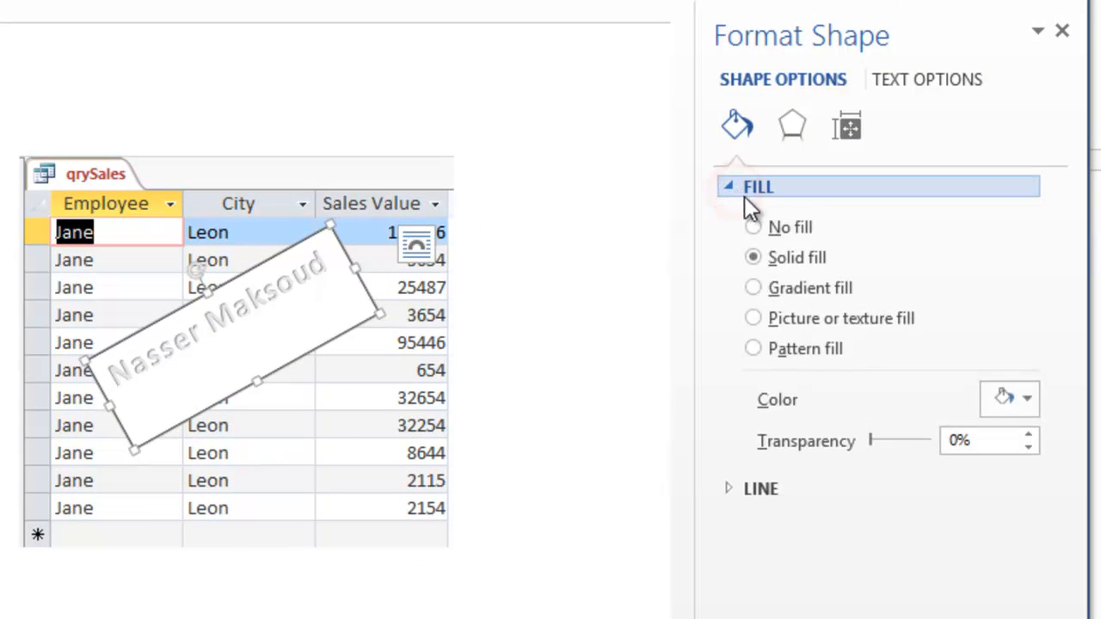
pyautogui.click(752, 227)
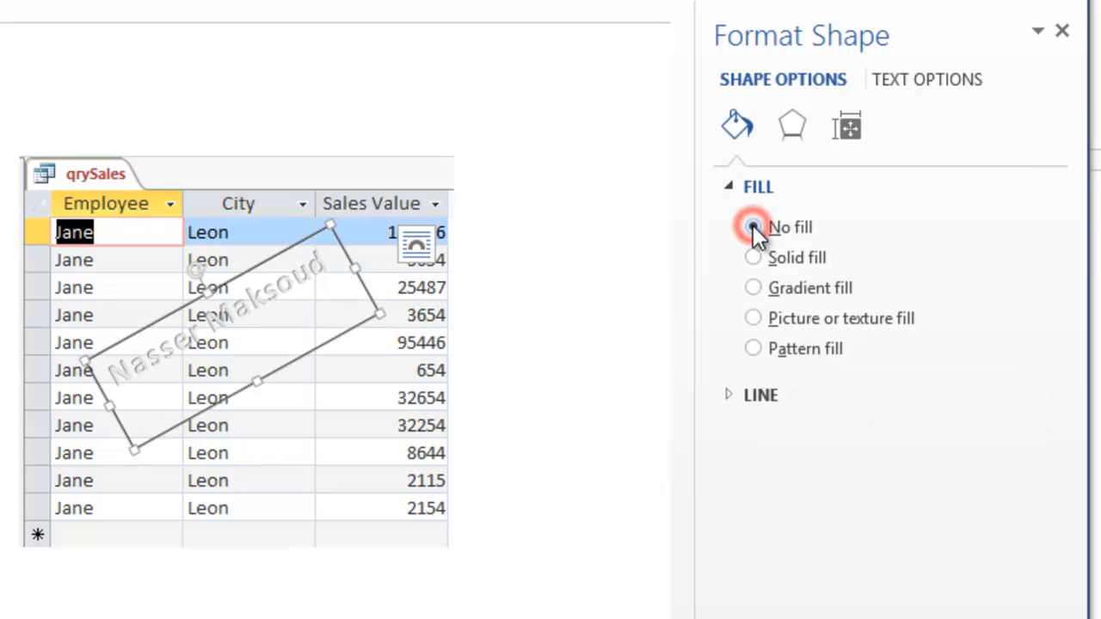
pyautogui.click(732, 396)
pyautogui.click(751, 435)
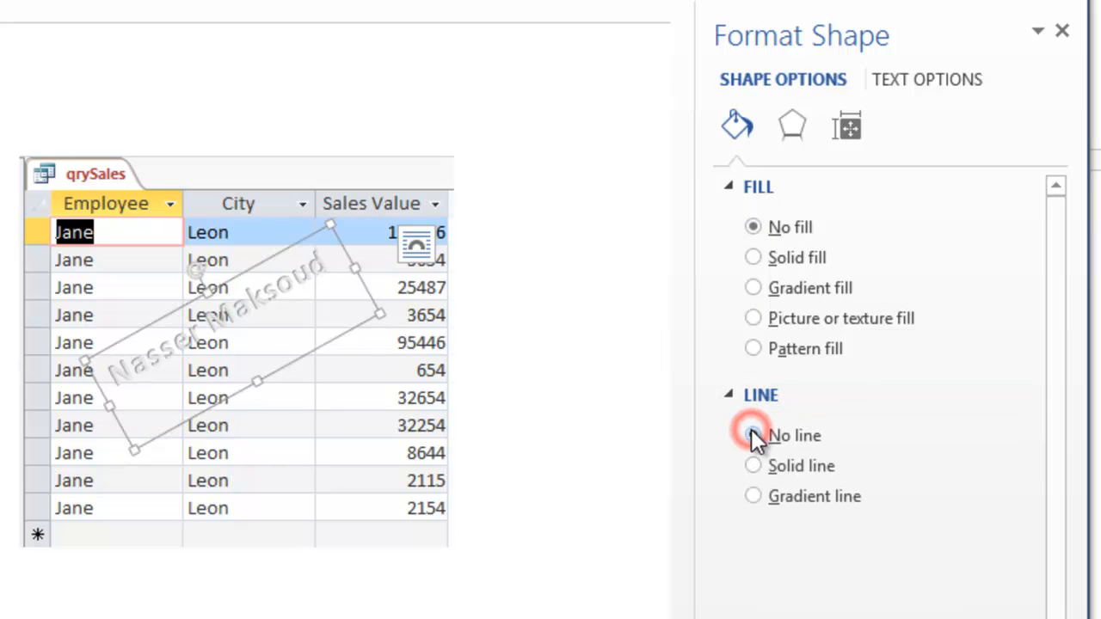
# - Tilt the watermark about 30 degrees and move it down and right across the table
pyautogui.click(374, 364)
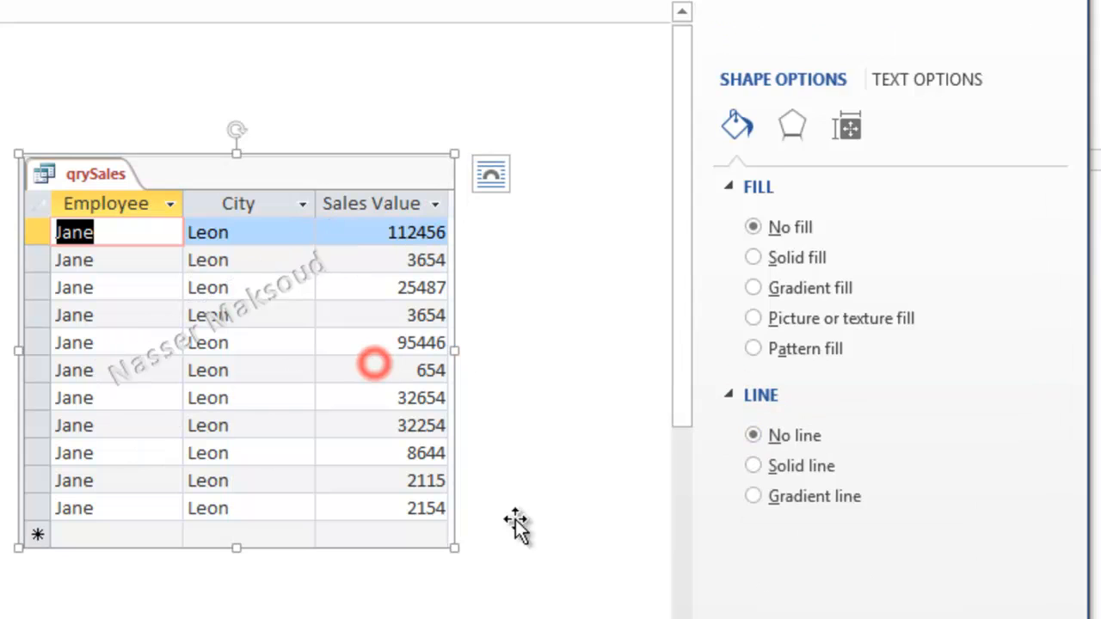
pyautogui.click(565, 551)
pyautogui.click(278, 286)
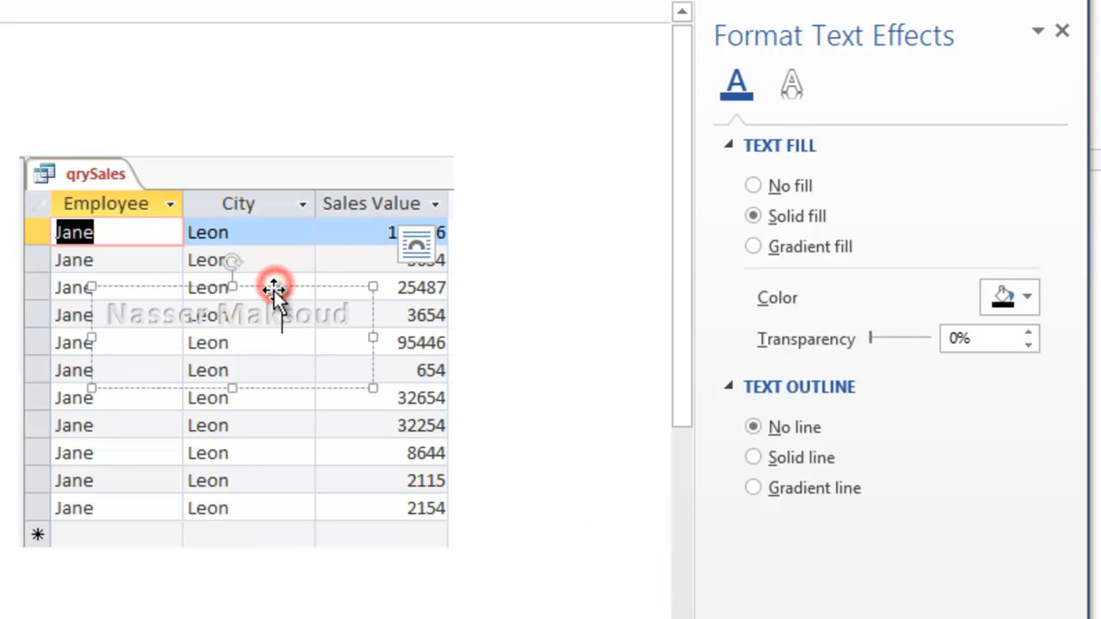
pyautogui.hotkey('alt', 'Left')
pyautogui.hotkey('alt', 'Left')
pyautogui.moveTo(283, 386); pyautogui.dragTo(305, 425)
pyautogui.click(413, 612)
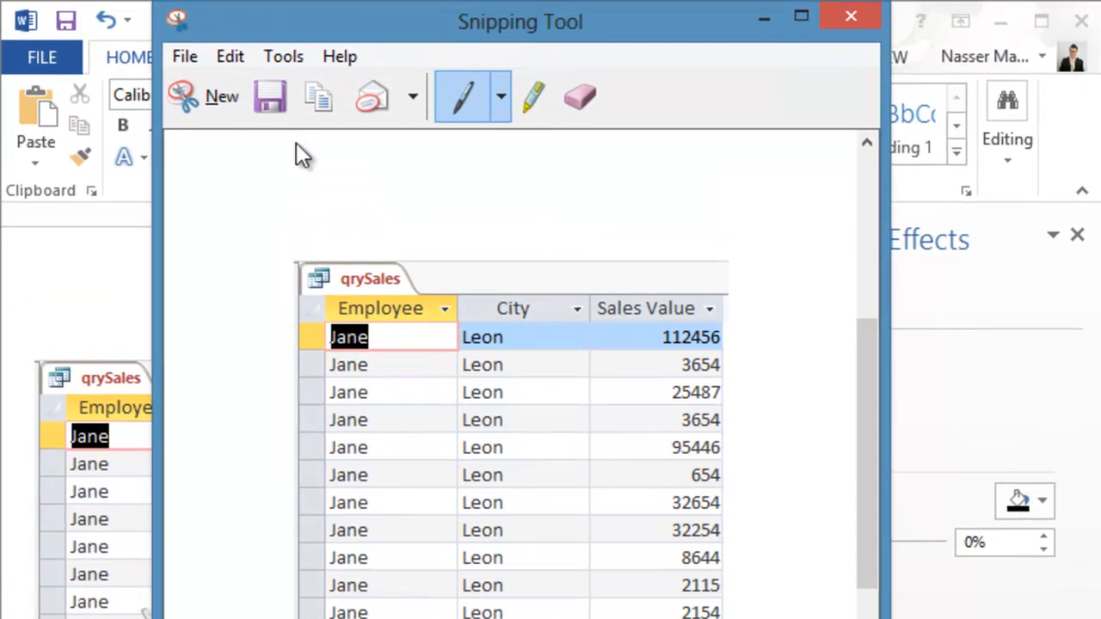
# - Snip a rectangle around the watermarked qrySales table
pyautogui.click(202, 106)
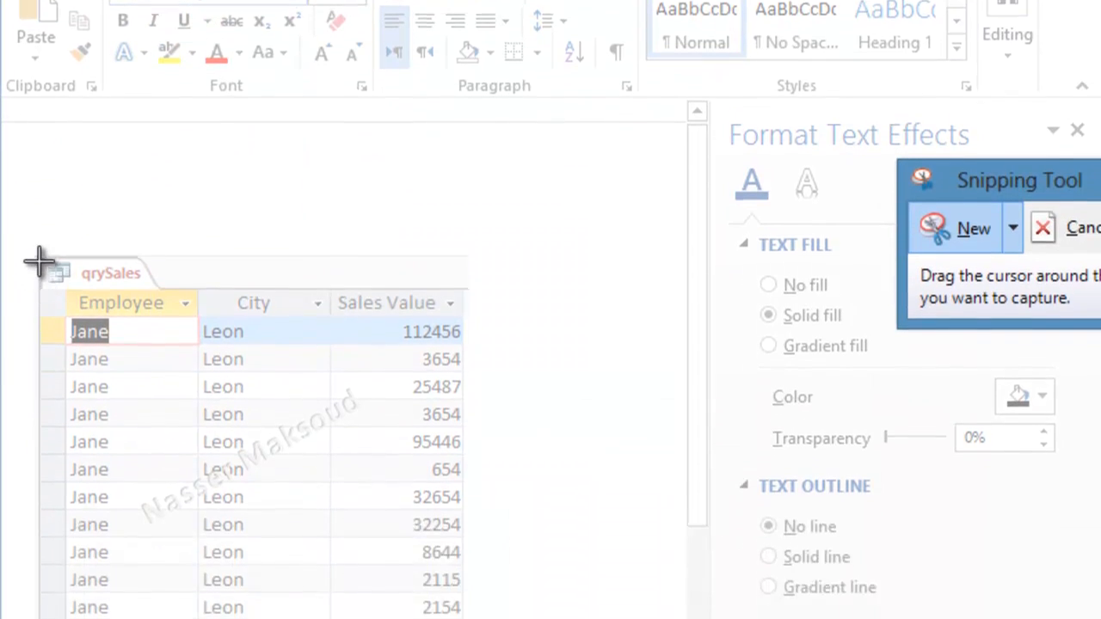
pyautogui.moveTo(34, 254); pyautogui.dragTo(440, 618)
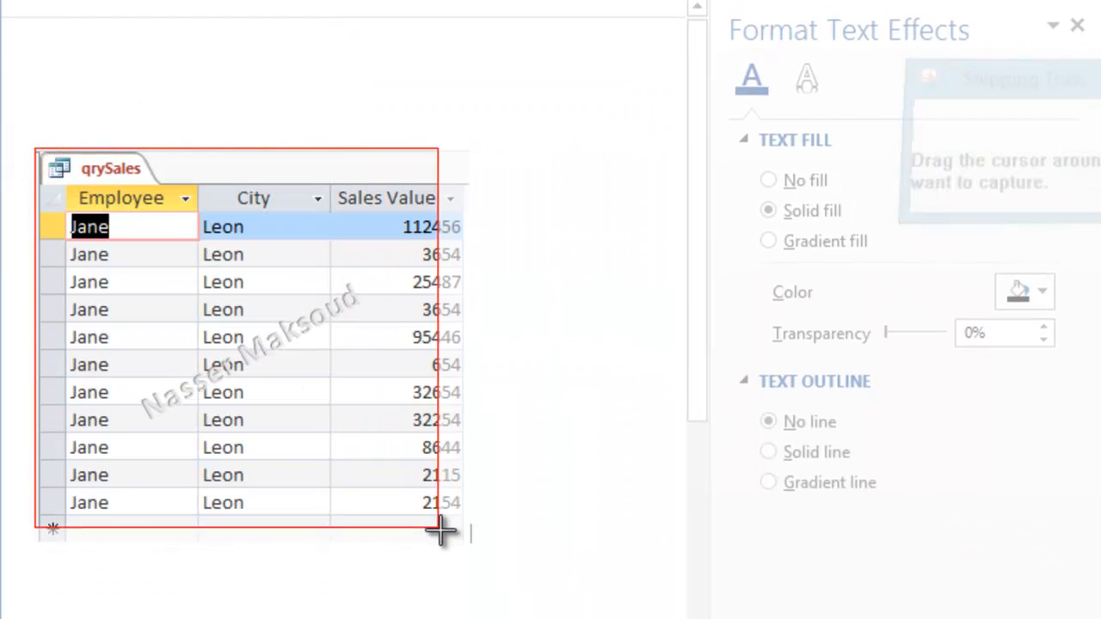
pyautogui.moveTo(440, 532); pyautogui.dragTo(467, 545)
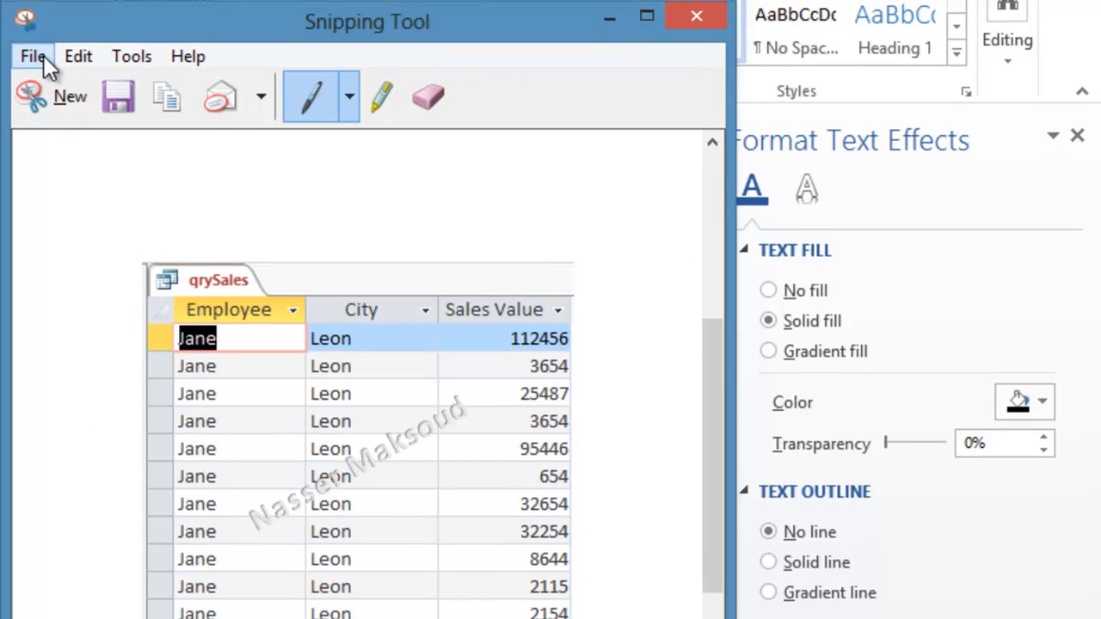
pyautogui.click(43, 37)
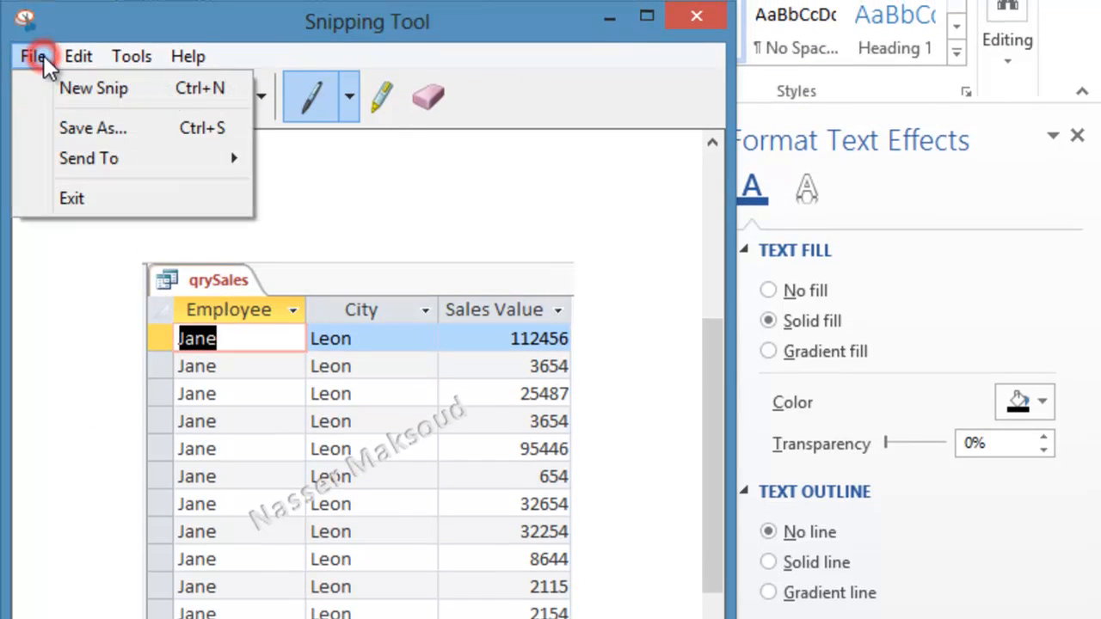
# - Save the snip as AccessLabThree.PNG in Pictures, replacing the default 'Capture' name
pyautogui.click(88, 128)
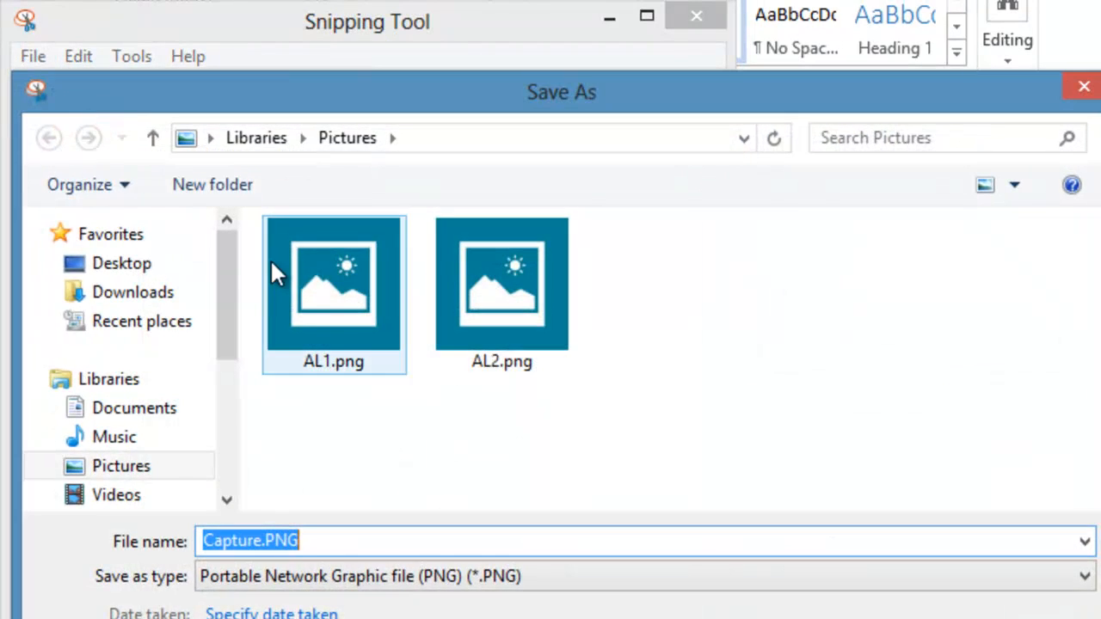
pyautogui.click(263, 539)
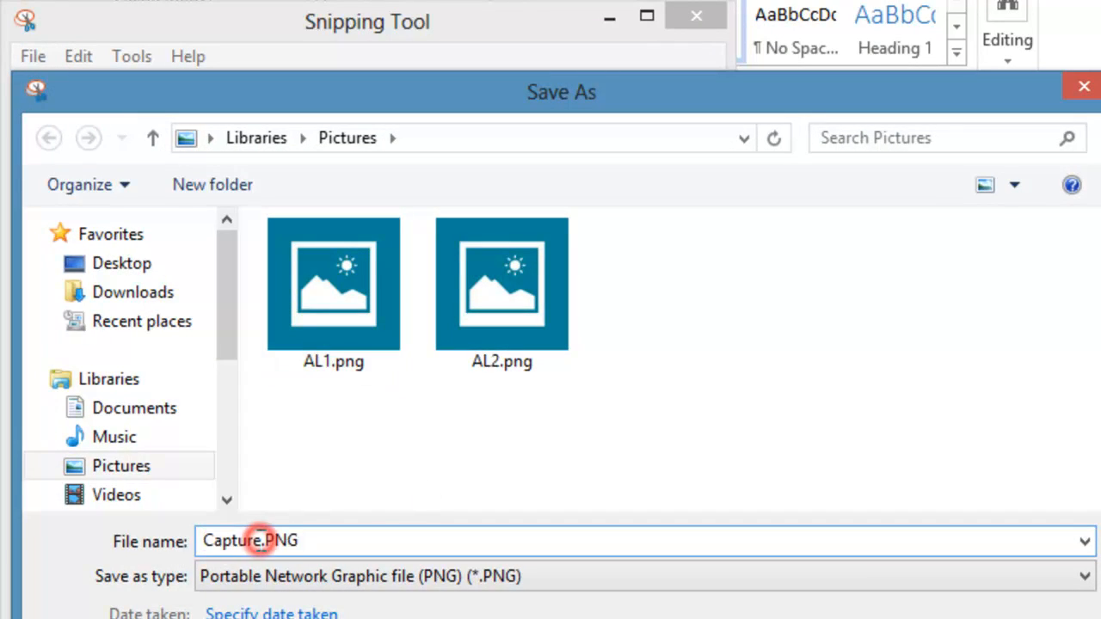
pyautogui.moveTo(260, 538); pyautogui.dragTo(140, 535)
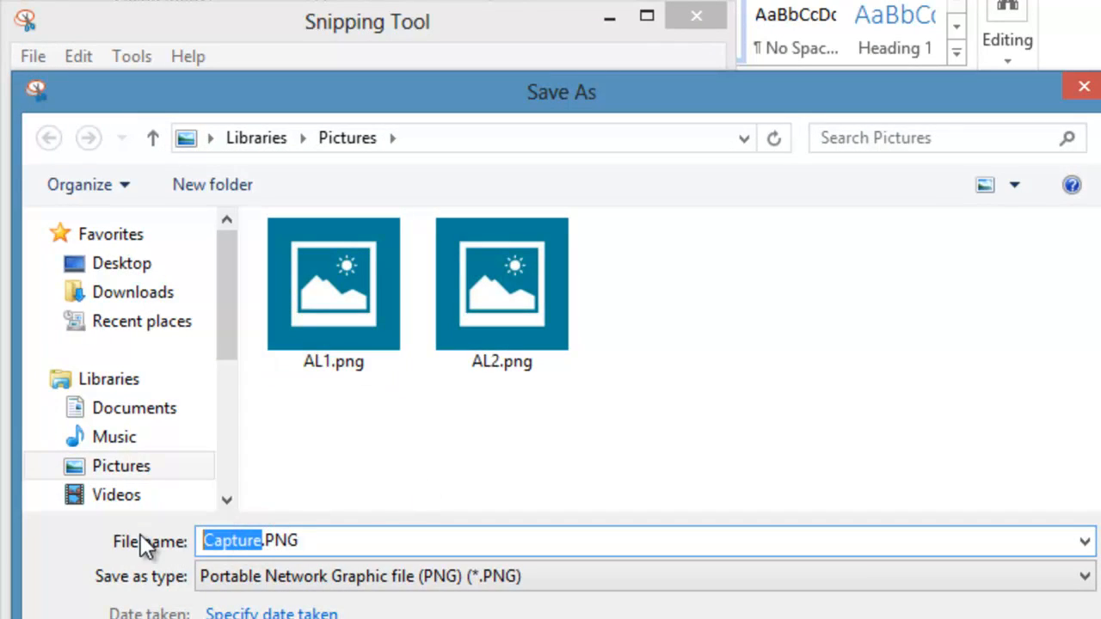
pyautogui.write('Access')
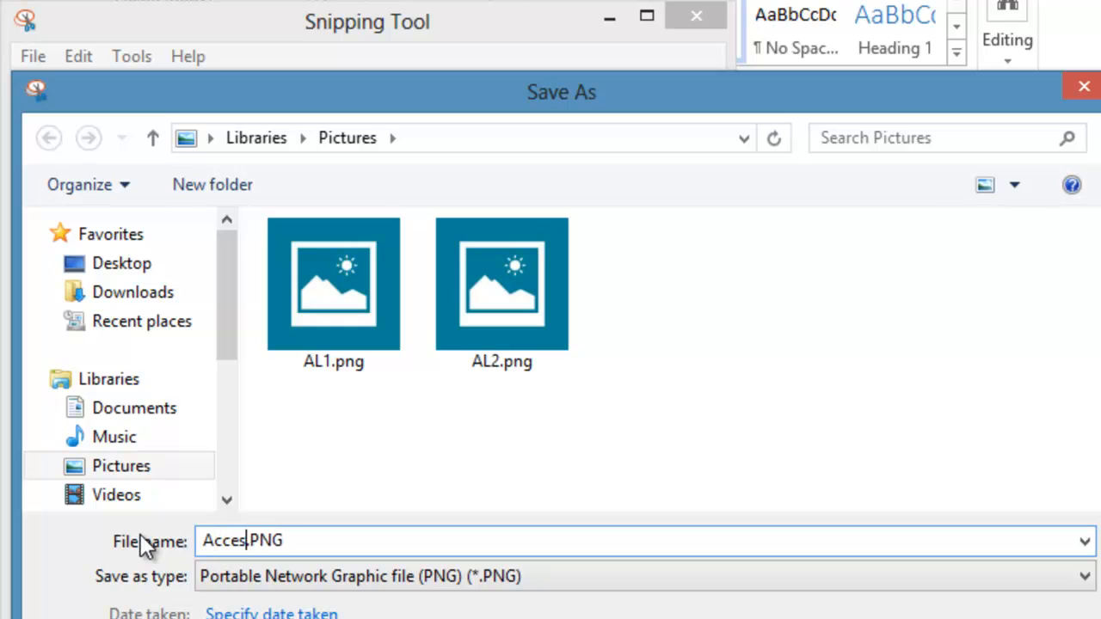
pyautogui.write('Lab')
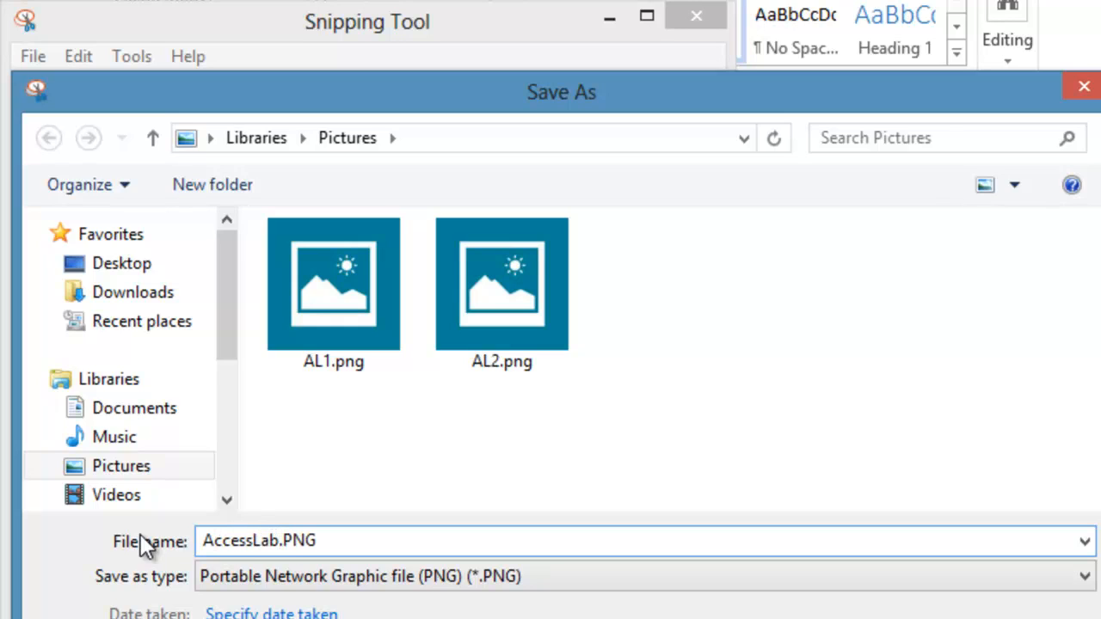
pyautogui.write('Three')
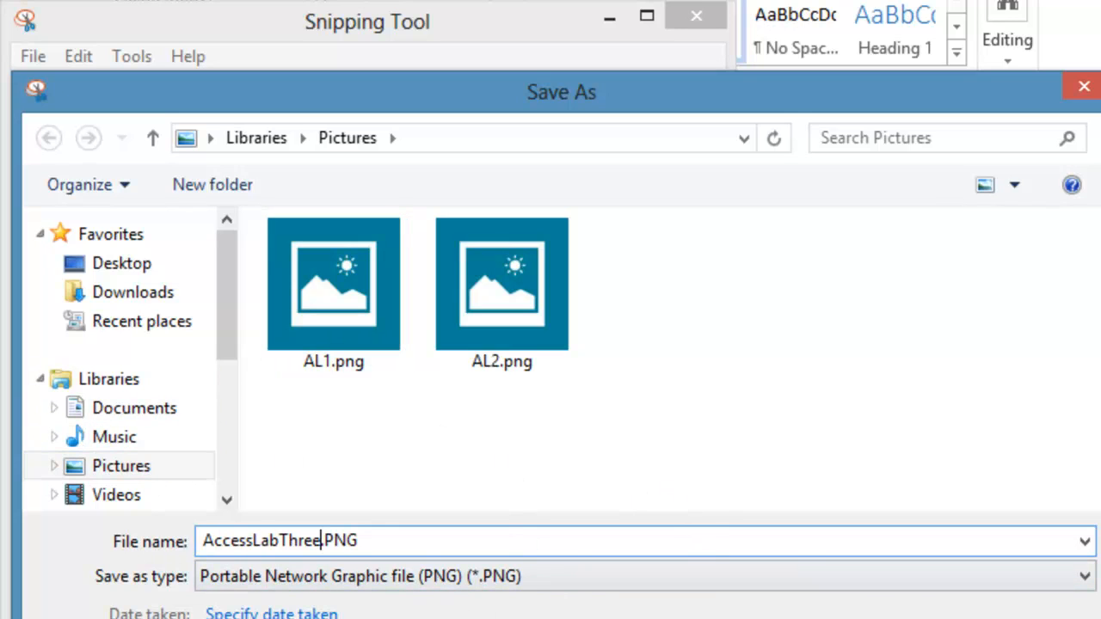
pyautogui.press('Return')
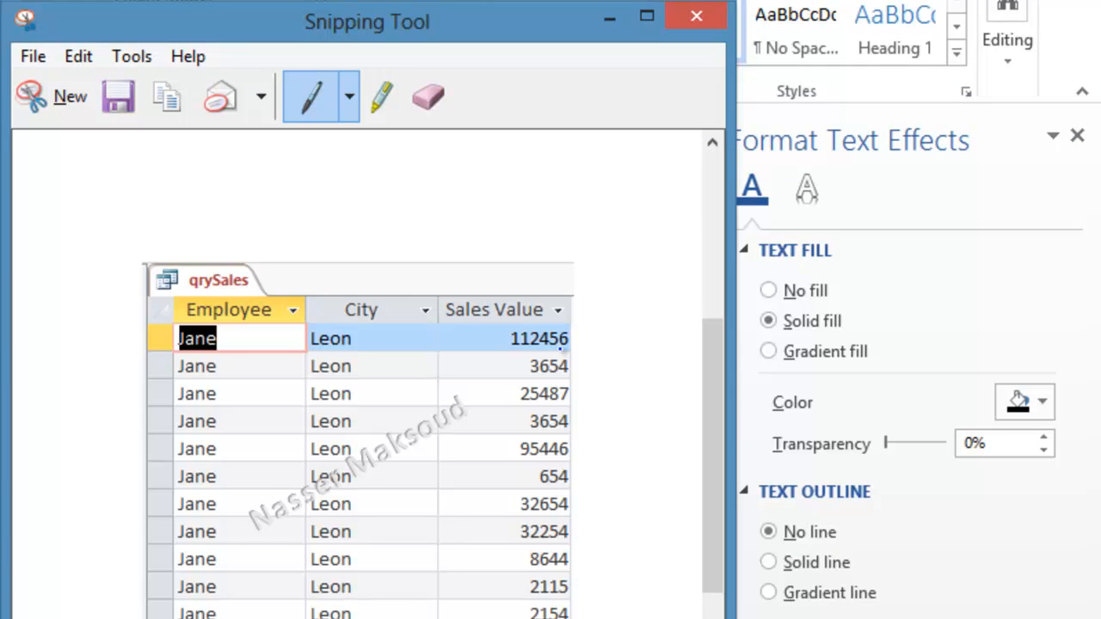
# - Close Snipping Tool and Word, then close Access, saving the qrySales query design
pyautogui.click(696, 17)
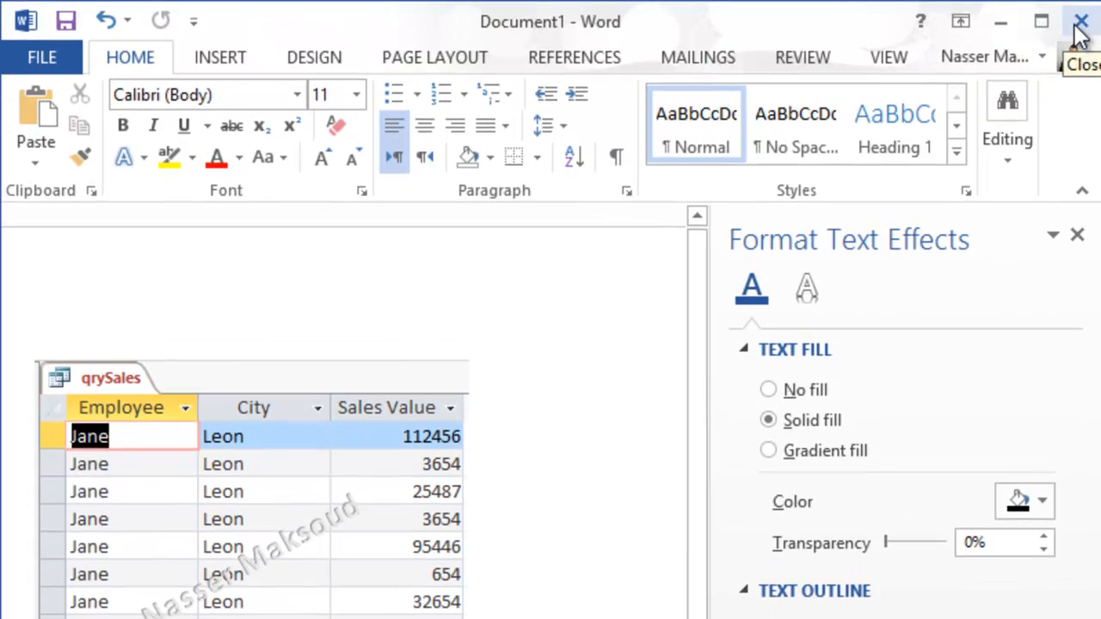
pyautogui.click(1075, 28)
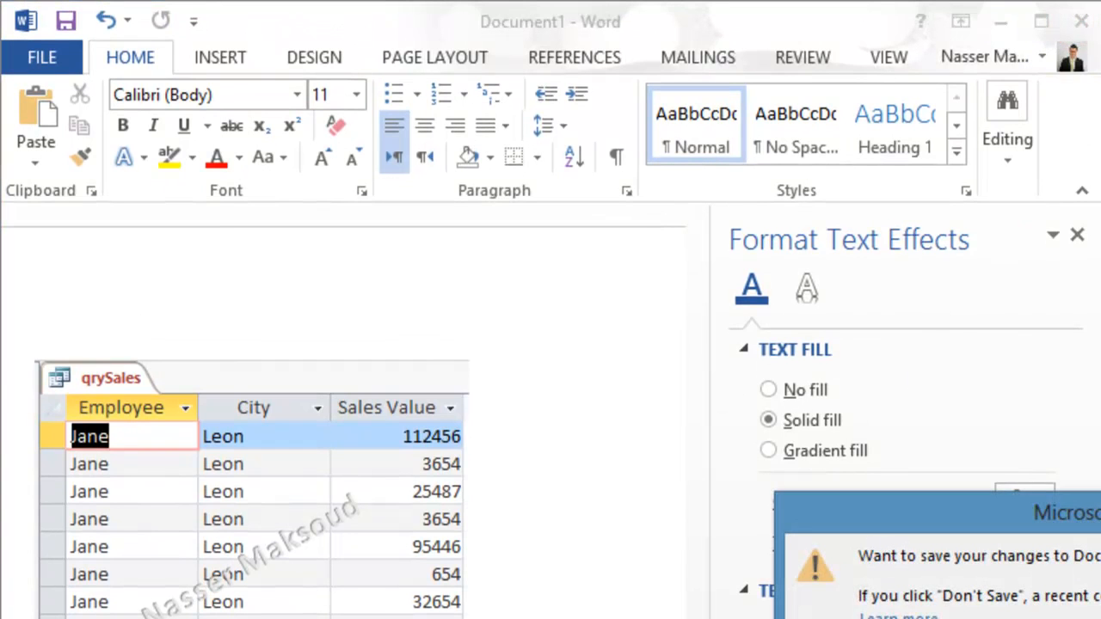
pyautogui.click(1096, 618)
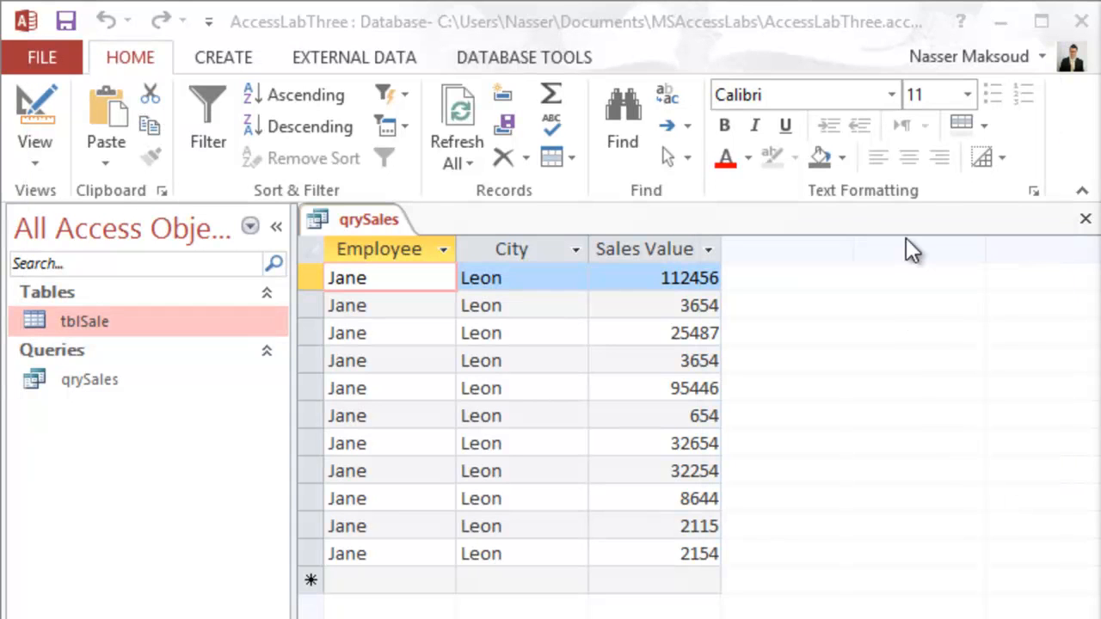
pyautogui.click(1085, 27)
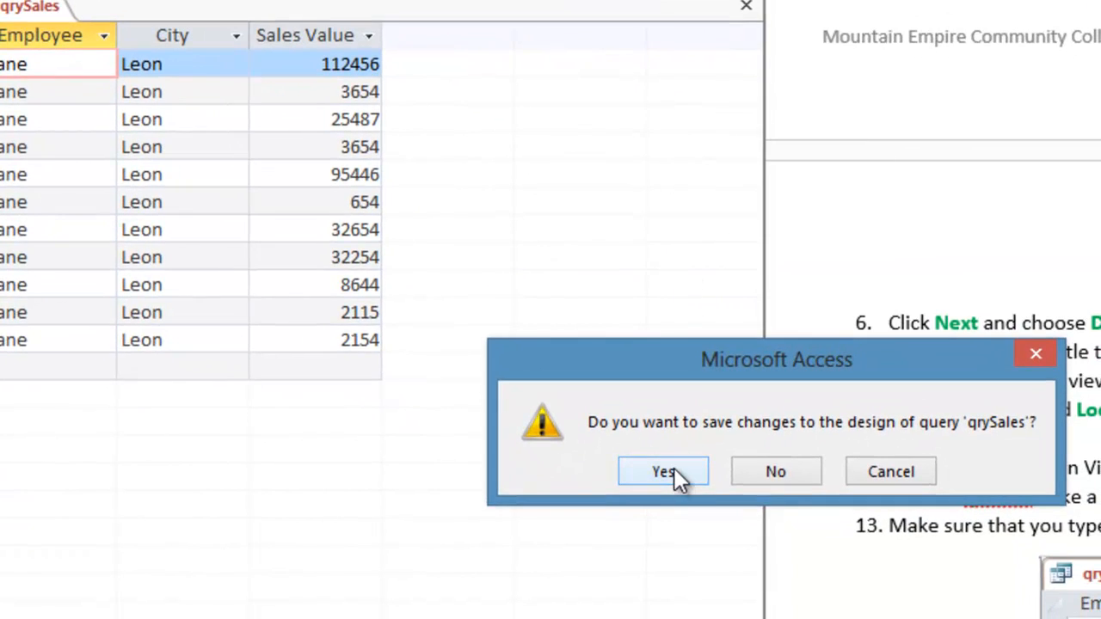
pyautogui.click(675, 469)
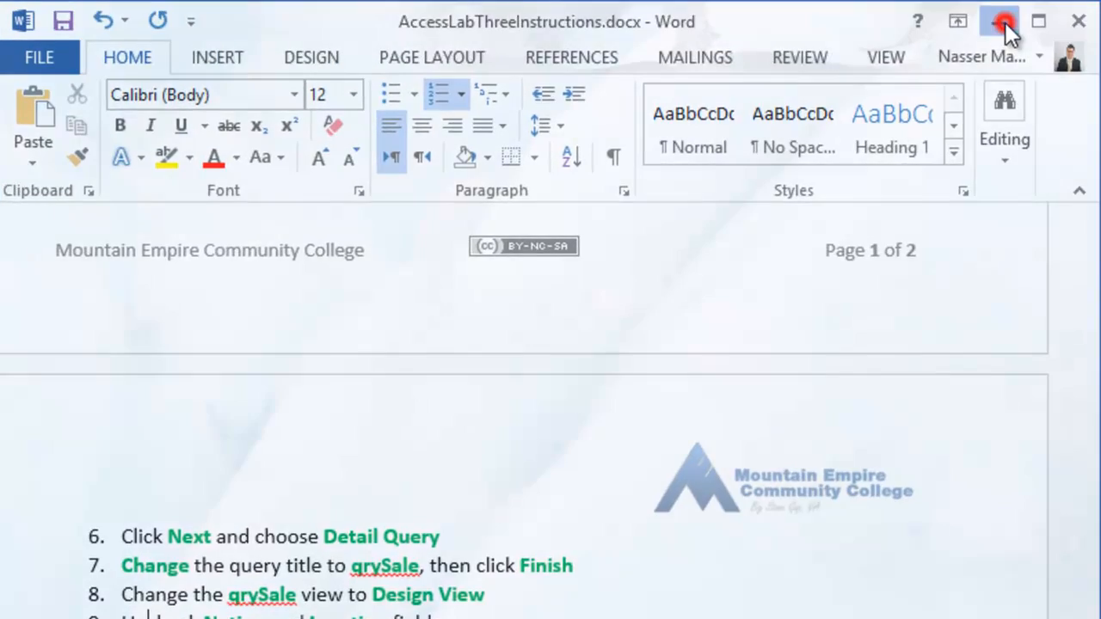
# - Close the lab instructions, view AccessLabThree.PNG from Pictures, then close the viewer and Explorer
pyautogui.click(1003, 21)
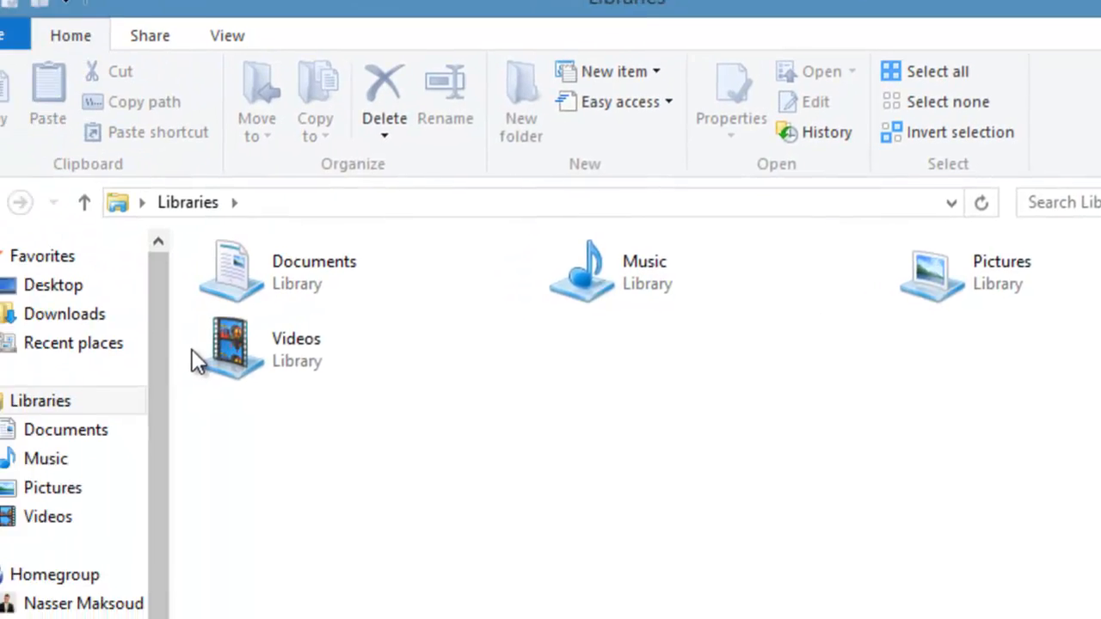
pyautogui.click(127, 464)
pyautogui.click(351, 281)
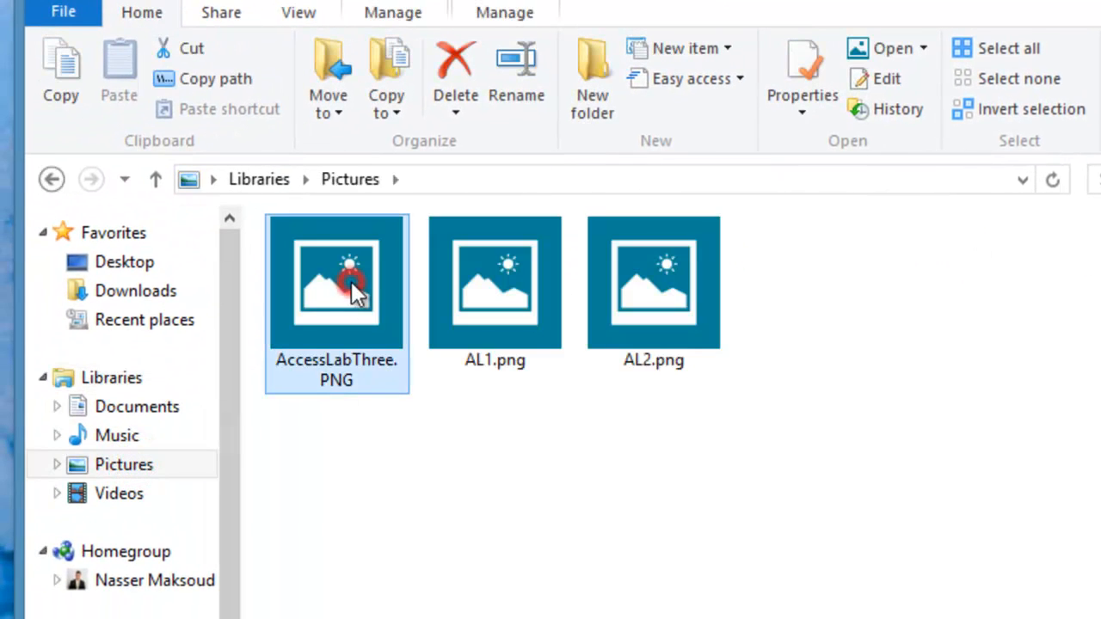
pyautogui.moveTo(356, 305)
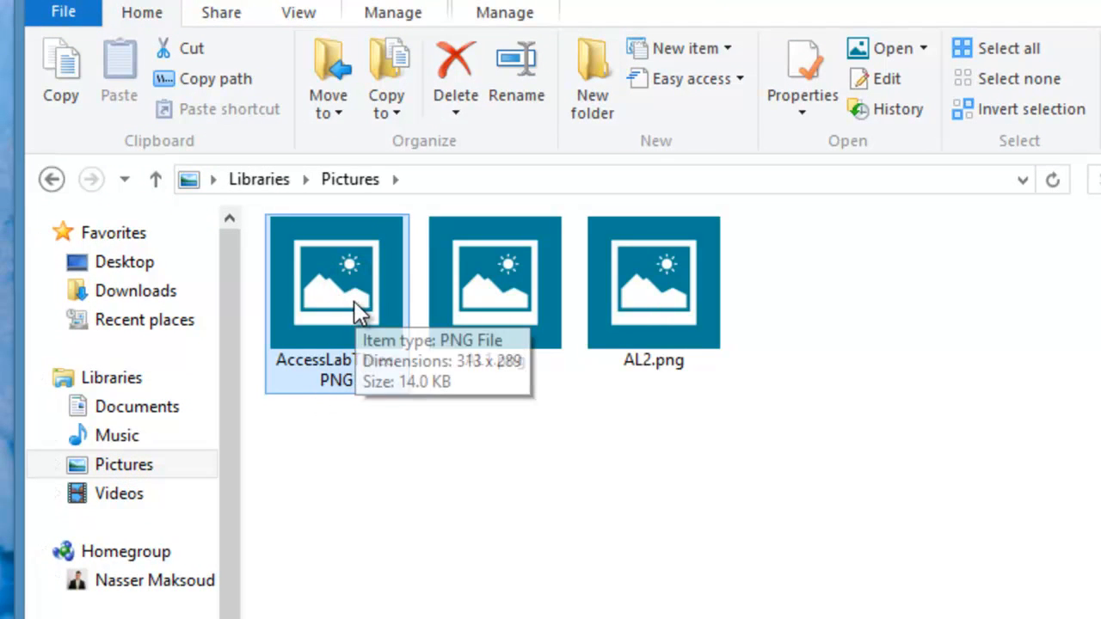
pyautogui.doubleClick(354, 305)
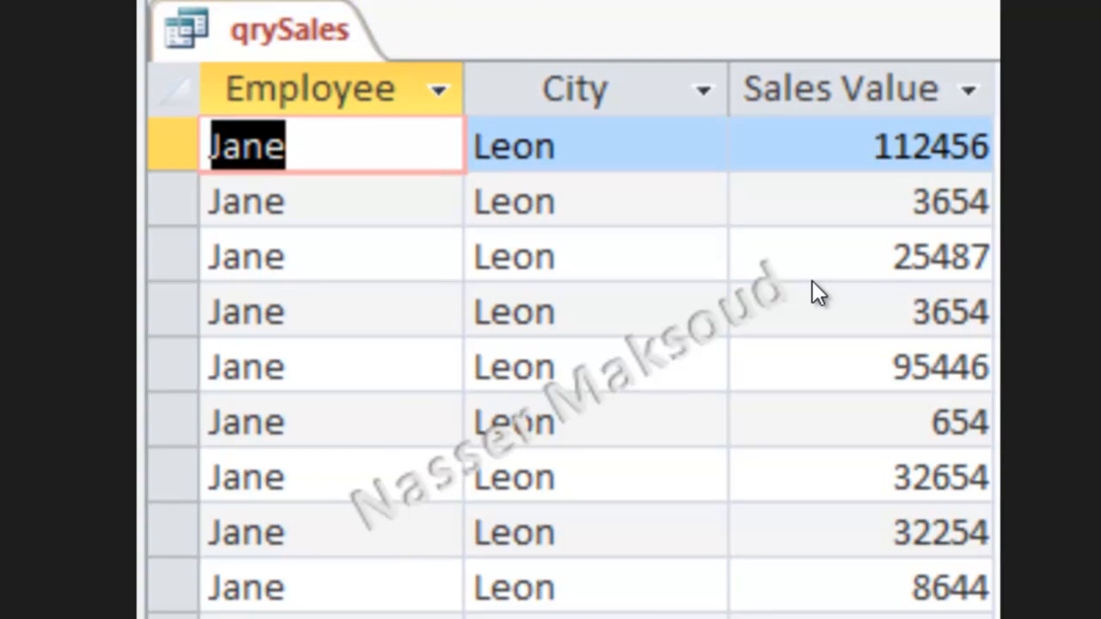
pyautogui.hotkey('alt', 'Tab')
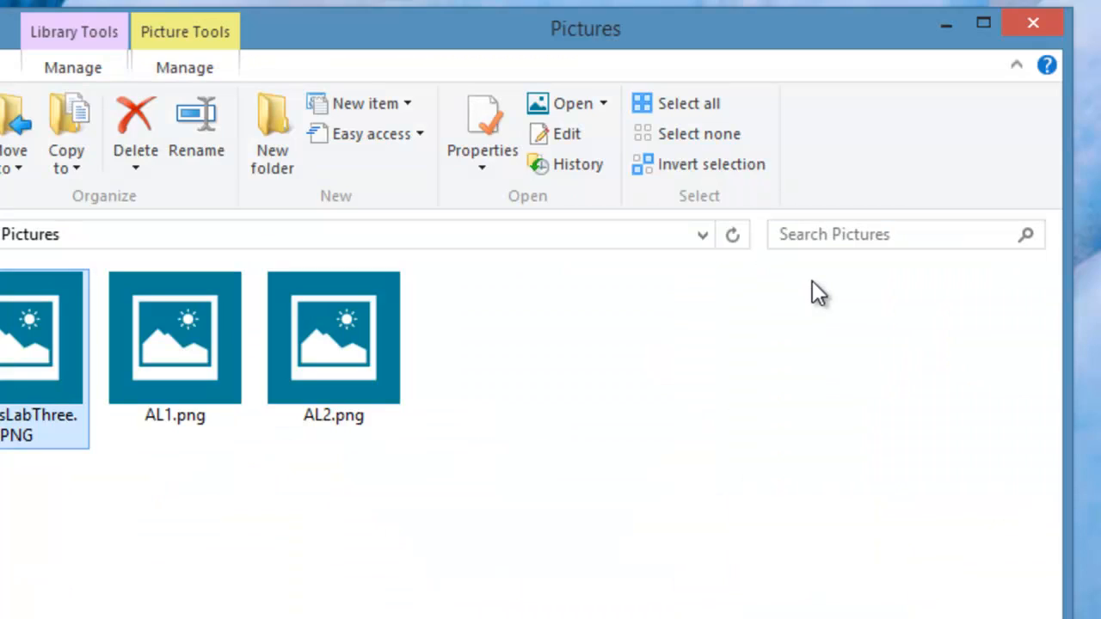
pyautogui.click(1031, 24)
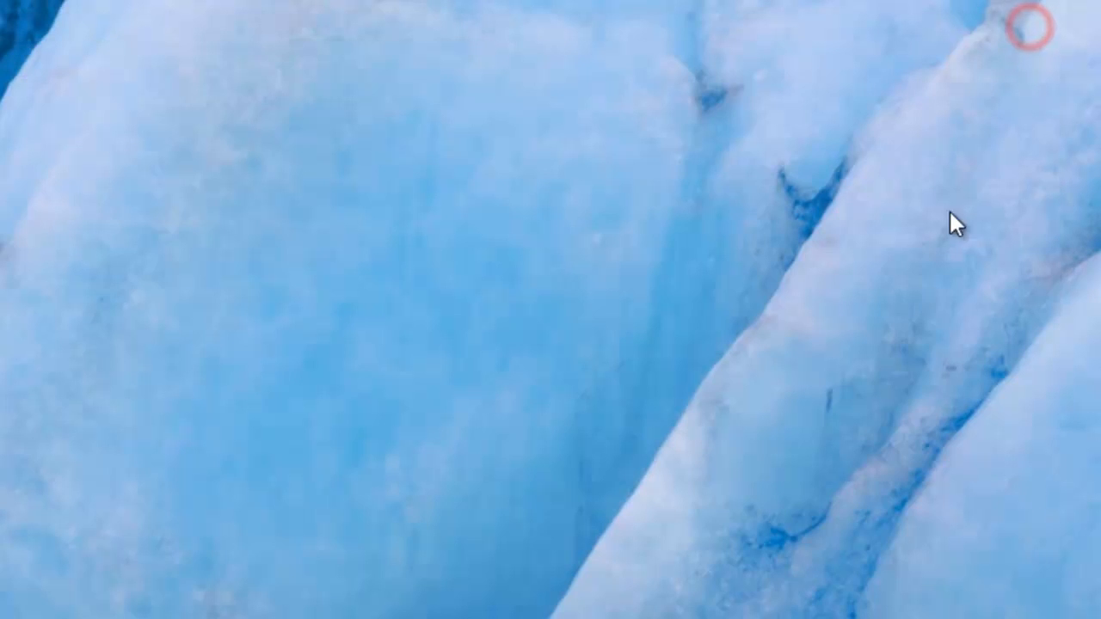